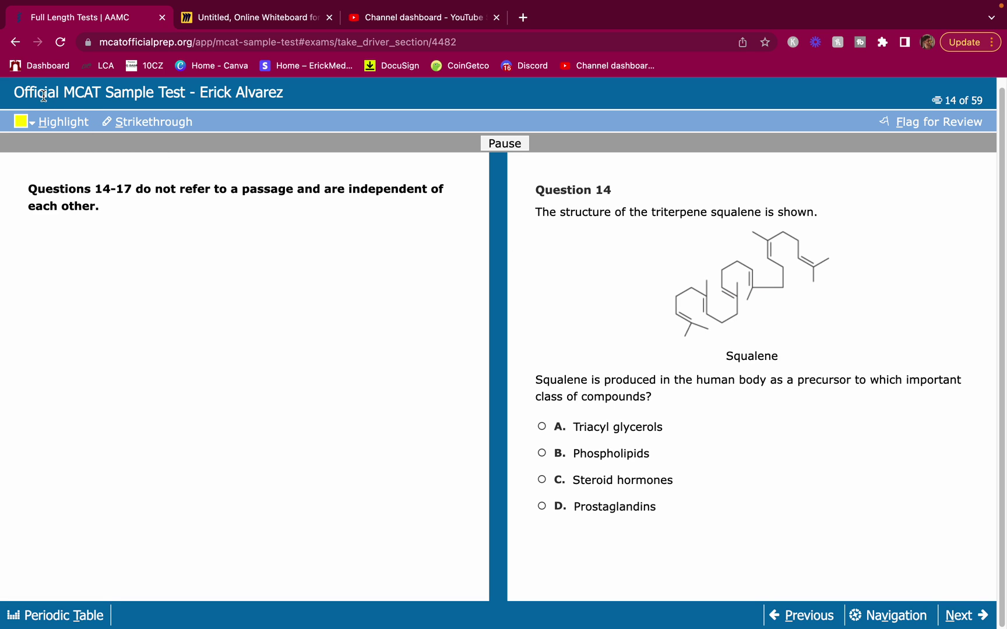
Highlight 'refer' in the instructions, then preview Questions 15 and 16
{"action": "double_click", "coordinate": [187, 188]}
{"action": "left_click", "coordinate": [171, 201]}
{"action": "left_click", "coordinate": [967, 613]}
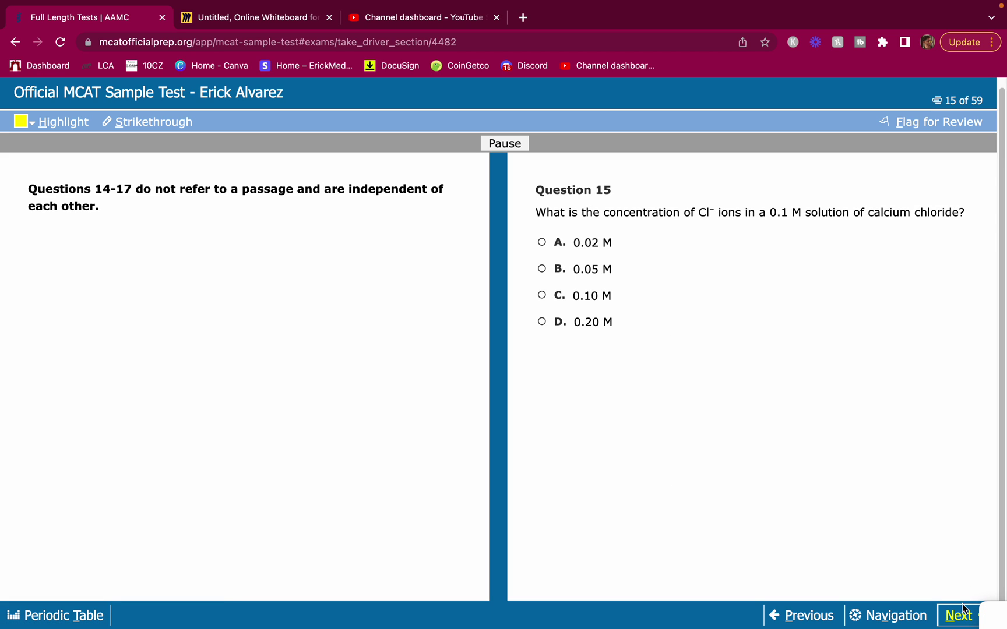
{"action": "left_click", "coordinate": [963, 613]}
{"action": "scroll", "coordinate": [692, 344], "scroll_direction": "down", "scroll_amount": 5}
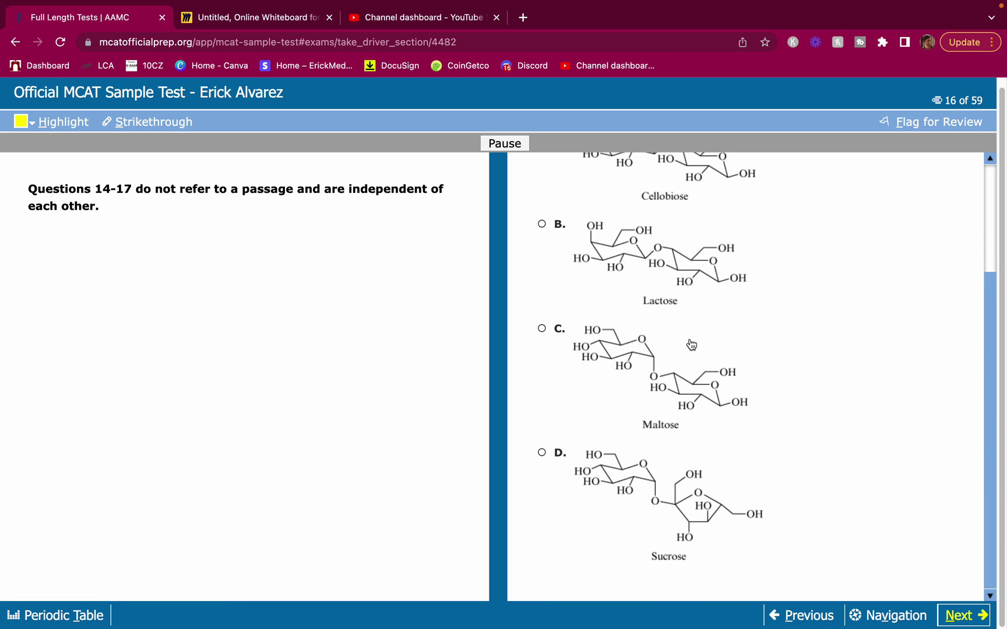
{"action": "scroll", "coordinate": [691, 344], "scroll_direction": "up", "scroll_amount": 5}
Look ahead to Question 17, go back to Question 14 and answer Steroid hormones
{"action": "left_click", "coordinate": [963, 615]}
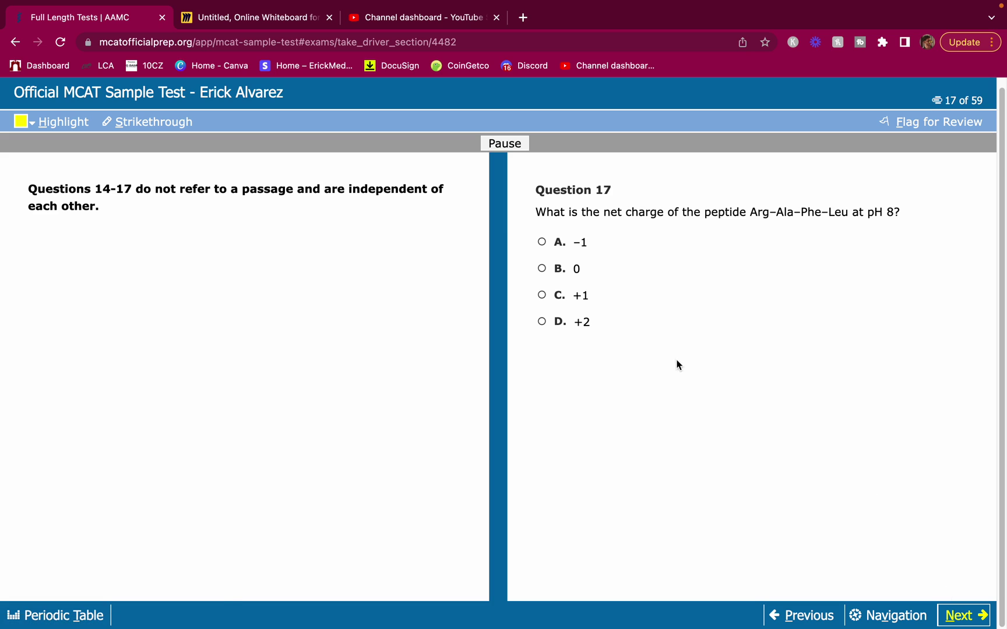
{"action": "left_click", "coordinate": [797, 616]}
{"action": "left_click", "coordinate": [797, 616]}
{"action": "left_click", "coordinate": [798, 617]}
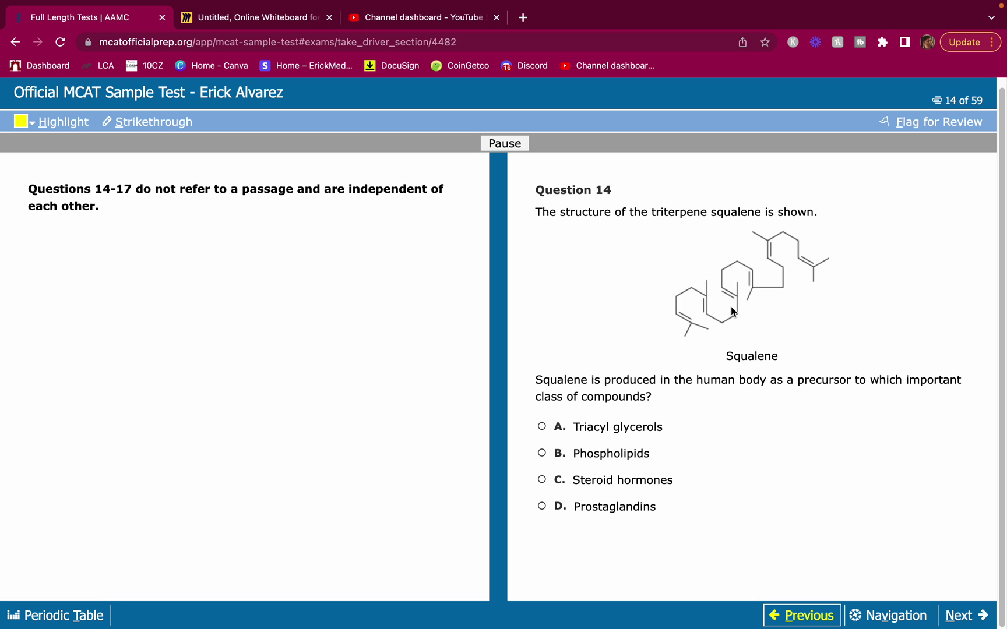
{"action": "left_click", "coordinate": [640, 482]}
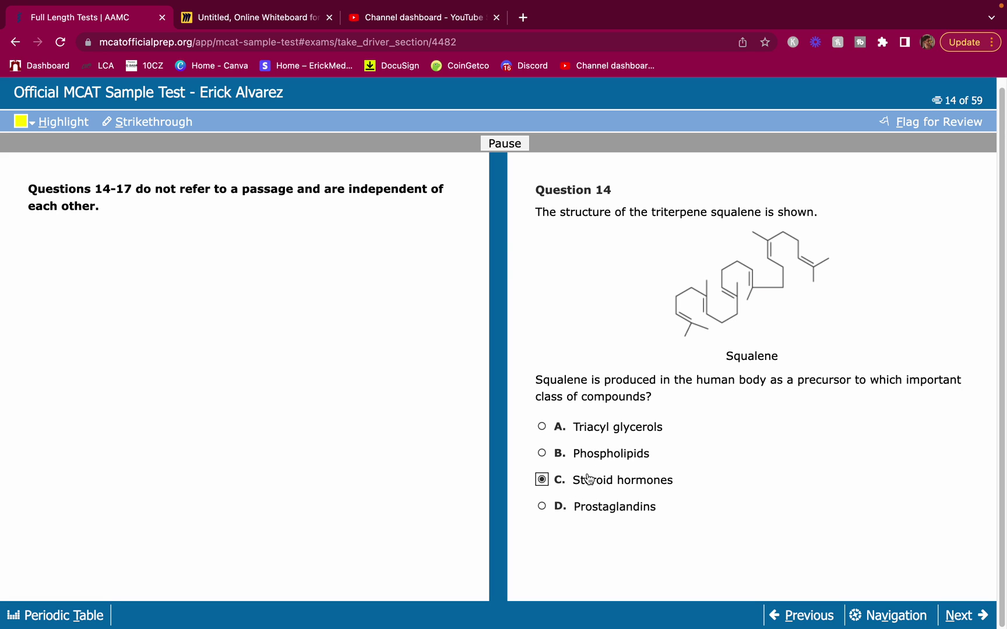
Go to Question 15 and highlight 'Cl⁻ ions' in its question sentence
{"action": "left_click", "coordinate": [961, 617]}
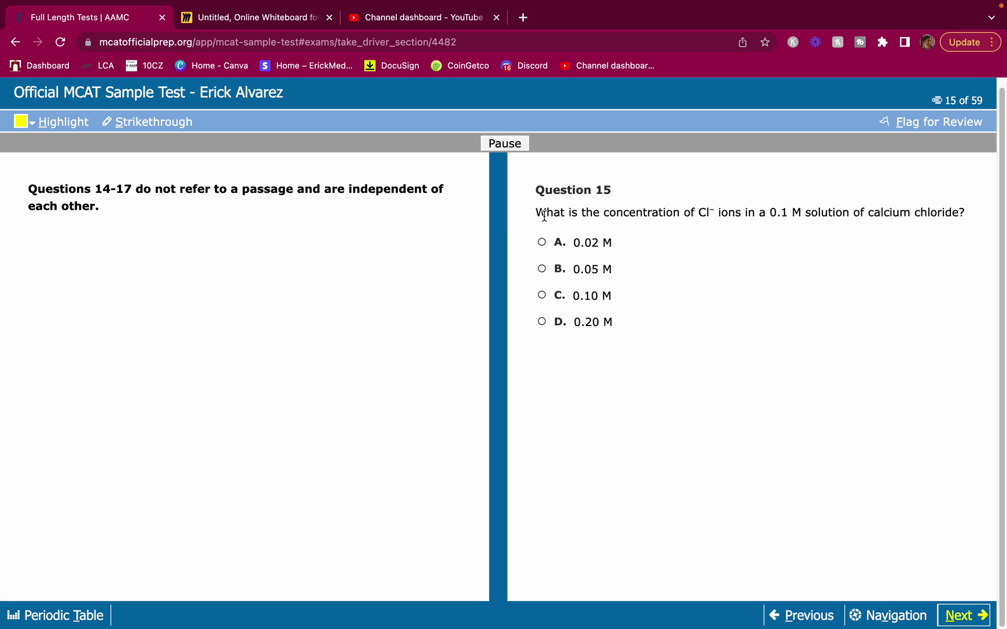
{"action": "left_click_drag", "start_coordinate": [543, 215], "coordinate": [961, 218]}
{"action": "left_click", "coordinate": [960, 218]}
{"action": "left_click_drag", "start_coordinate": [695, 212], "coordinate": [742, 214]}
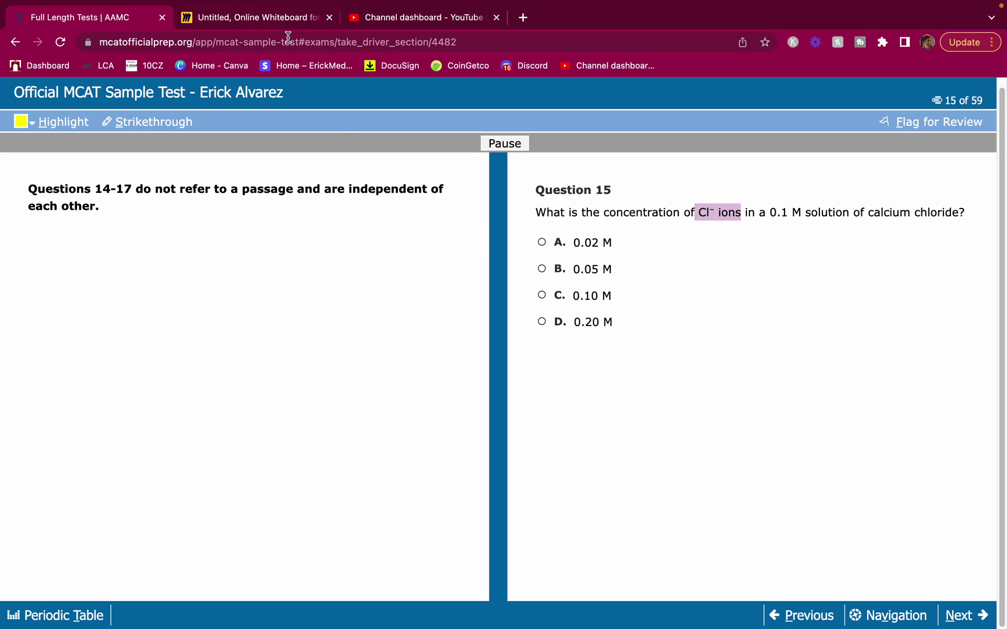
Handwrite CaCl2 followed by a reaction arrow on the Miro board
{"action": "left_click", "coordinate": [241, 18]}
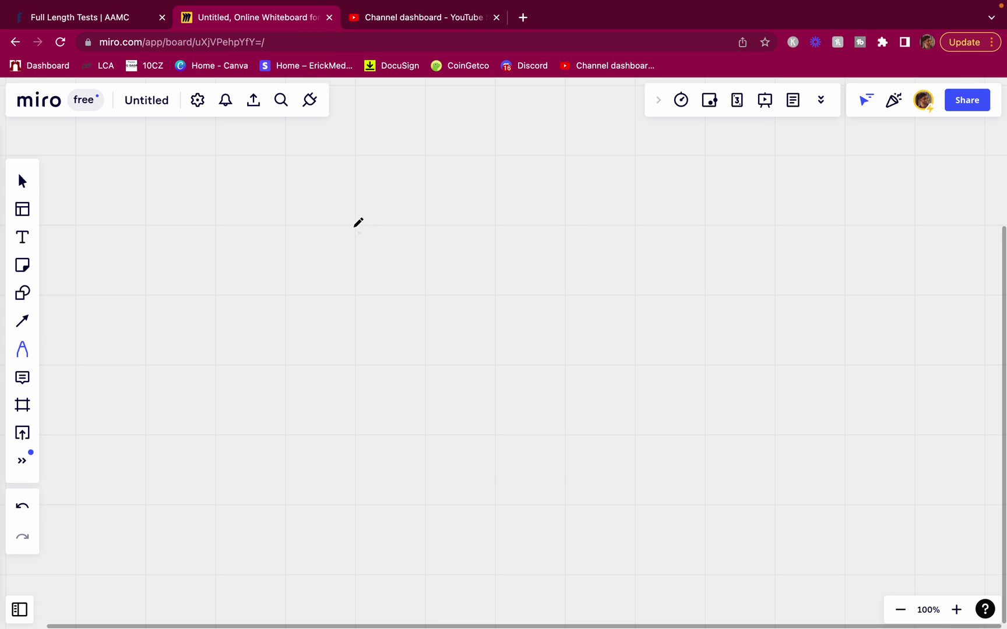
{"action": "scroll", "coordinate": [352, 222], "scroll_direction": "down", "scroll_amount": 2}
{"action": "mouse_move", "coordinate": [156, 232]}
{"action": "left_mouse_down"}
{"action": "mouse_move", "coordinate": [113, 296]}
{"action": "mouse_move", "coordinate": [132, 332]}
{"action": "left_mouse_up"}
{"action": "mouse_move", "coordinate": [184, 286]}
{"action": "left_mouse_down"}
{"action": "mouse_move", "coordinate": [168, 321]}
{"action": "mouse_move", "coordinate": [183, 315]}
{"action": "left_mouse_up"}
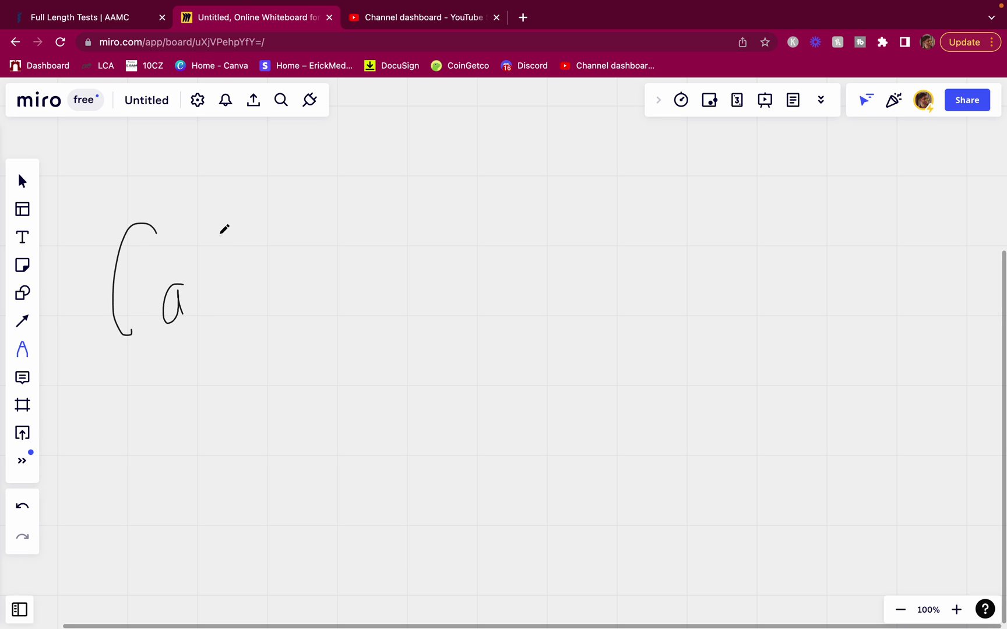
{"action": "mouse_move", "coordinate": [219, 234]}
{"action": "left_mouse_down"}
{"action": "mouse_move", "coordinate": [236, 305]}
{"action": "mouse_move", "coordinate": [286, 332]}
{"action": "mouse_move", "coordinate": [301, 321]}
{"action": "left_mouse_up"}
{"action": "left_click_drag", "start_coordinate": [309, 272], "coordinate": [371, 262]}
{"action": "mouse_move", "coordinate": [348, 244]}
{"action": "left_mouse_down"}
{"action": "mouse_move", "coordinate": [364, 251]}
{"action": "mouse_move", "coordinate": [368, 278]}
{"action": "left_mouse_up"}
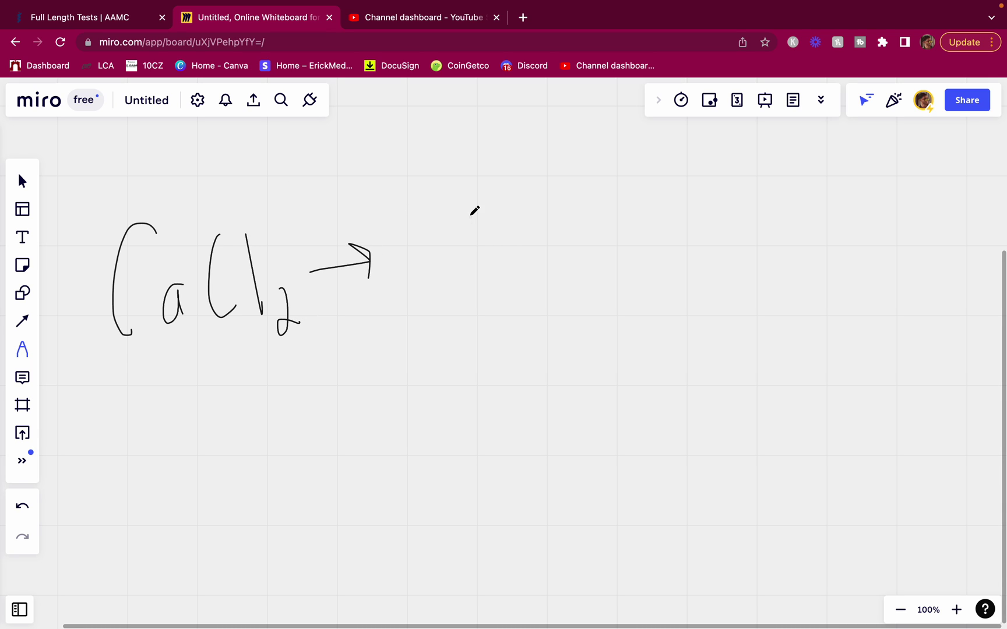
Write the products Ca²⁺ + 2Cl⁻, then clear the Cl⁻ ions highlight in Question 15
{"action": "left_click_drag", "start_coordinate": [459, 213], "coordinate": [463, 307]}
{"action": "left_click_drag", "start_coordinate": [499, 260], "coordinate": [511, 296]}
{"action": "mouse_move", "coordinate": [485, 172]}
{"action": "left_mouse_down"}
{"action": "mouse_move", "coordinate": [491, 205]}
{"action": "mouse_move", "coordinate": [506, 198]}
{"action": "left_mouse_up"}
{"action": "mouse_move", "coordinate": [512, 168]}
{"action": "left_mouse_down"}
{"action": "mouse_move", "coordinate": [521, 205]}
{"action": "mouse_move", "coordinate": [544, 180]}
{"action": "left_mouse_up"}
{"action": "left_click", "coordinate": [986, 167]}
{"action": "left_click_drag", "start_coordinate": [659, 226], "coordinate": [660, 288]}
{"action": "left_click_drag", "start_coordinate": [655, 263], "coordinate": [671, 255]}
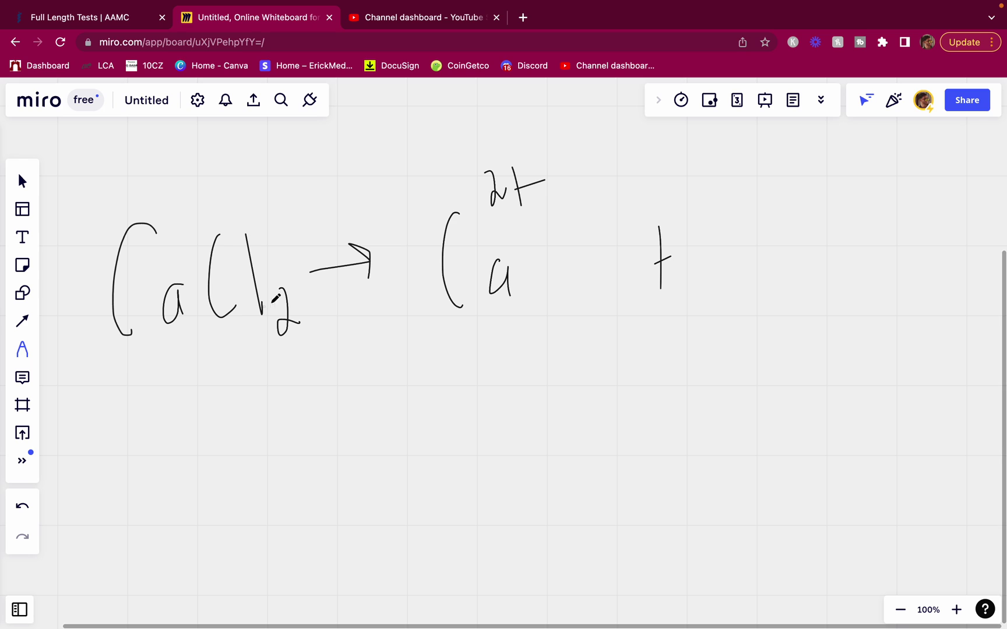
{"action": "left_click_drag", "start_coordinate": [733, 210], "coordinate": [776, 270]}
{"action": "left_click_drag", "start_coordinate": [785, 216], "coordinate": [830, 269]}
{"action": "left_click_drag", "start_coordinate": [844, 199], "coordinate": [888, 199]}
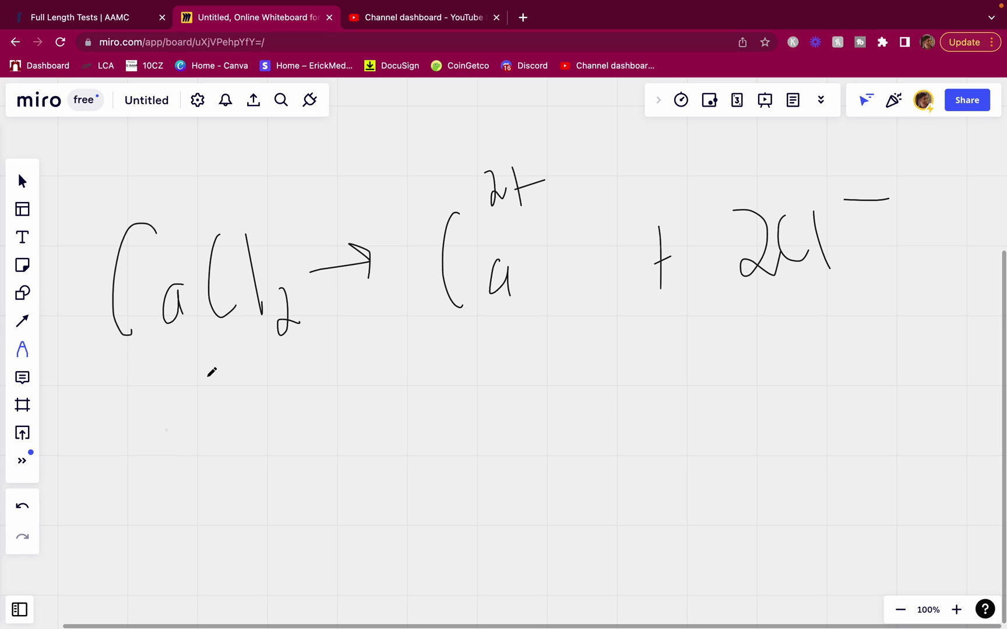
{"action": "left_click", "coordinate": [112, 22]}
{"action": "left_click", "coordinate": [813, 223]}
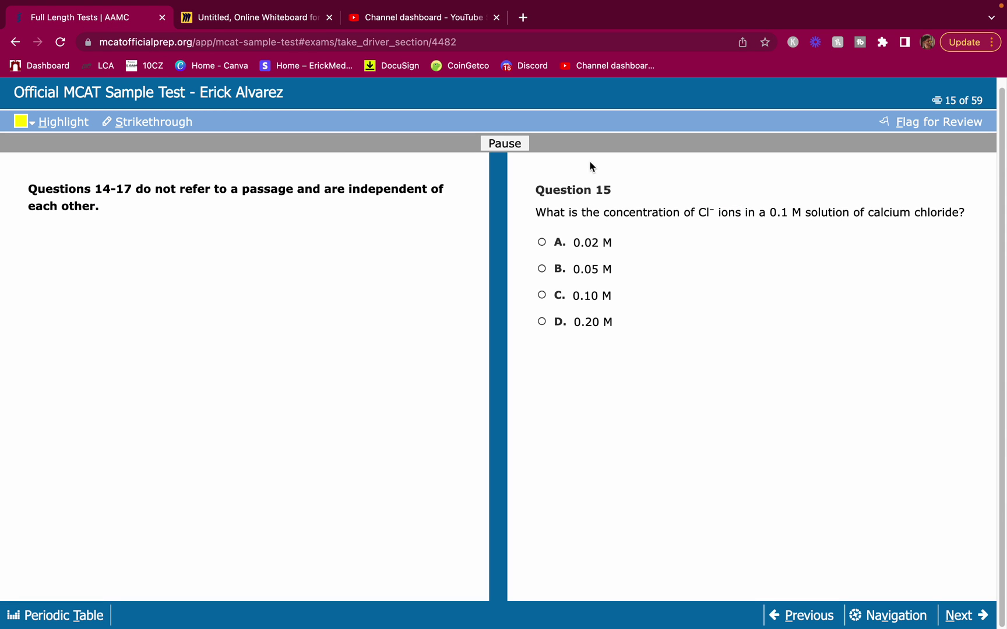
Write .1M → under CaCl2 and .1M under the calcium ion
{"action": "left_click", "coordinate": [246, 22]}
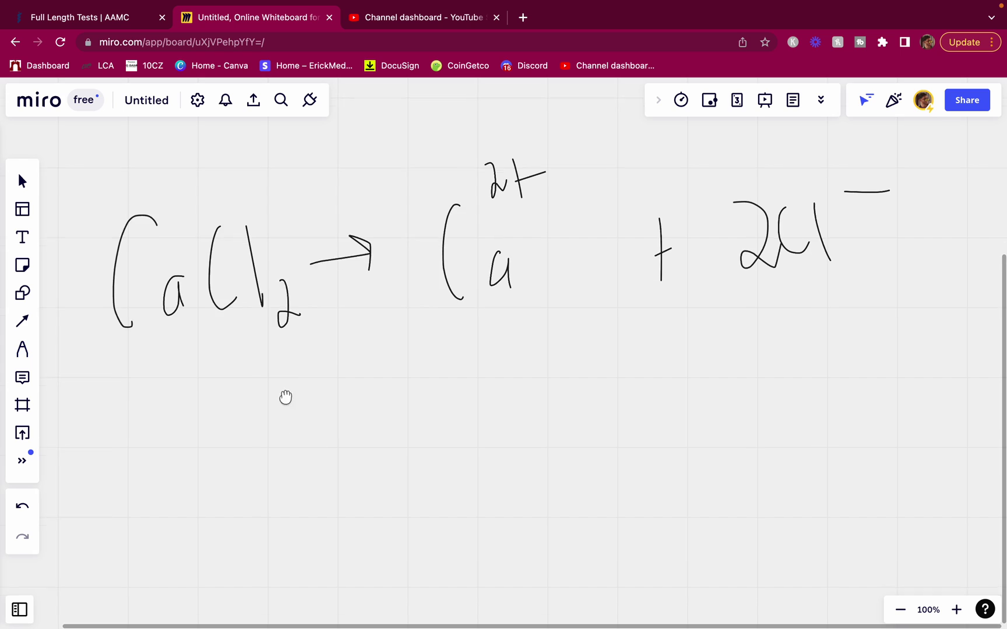
{"action": "scroll", "coordinate": [283, 385], "scroll_direction": "down", "scroll_amount": 2}
{"action": "mouse_move", "coordinate": [174, 355]}
{"action": "left_mouse_down"}
{"action": "mouse_move", "coordinate": [175, 407]}
{"action": "mouse_move", "coordinate": [216, 366]}
{"action": "mouse_move", "coordinate": [244, 407]}
{"action": "left_mouse_up"}
{"action": "mouse_move", "coordinate": [289, 362]}
{"action": "left_mouse_down"}
{"action": "mouse_move", "coordinate": [356, 362]}
{"action": "mouse_move", "coordinate": [357, 371]}
{"action": "left_mouse_up"}
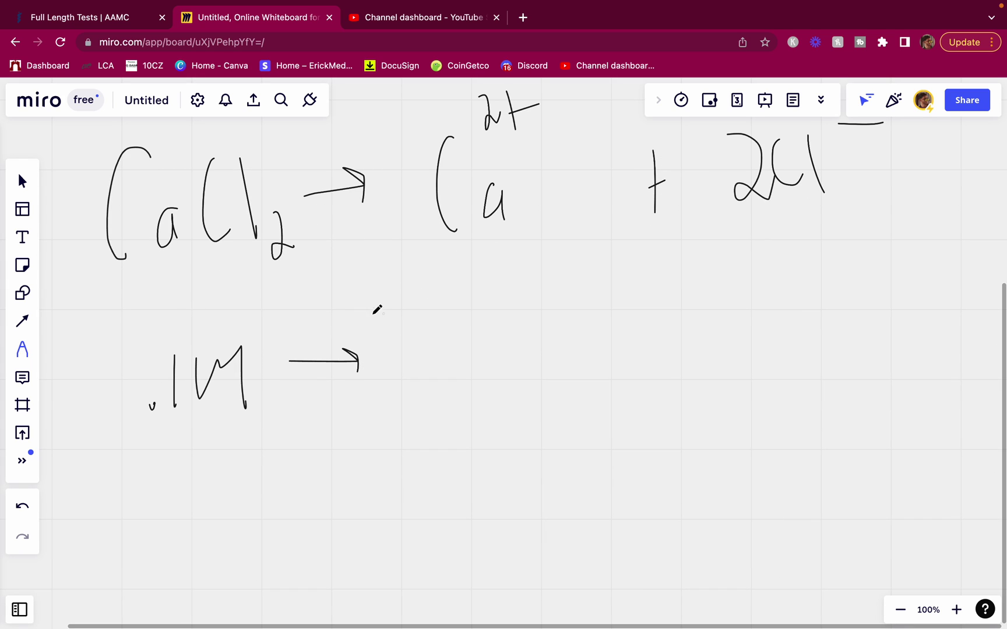
{"action": "scroll", "coordinate": [376, 305], "scroll_direction": "up", "scroll_amount": 3}
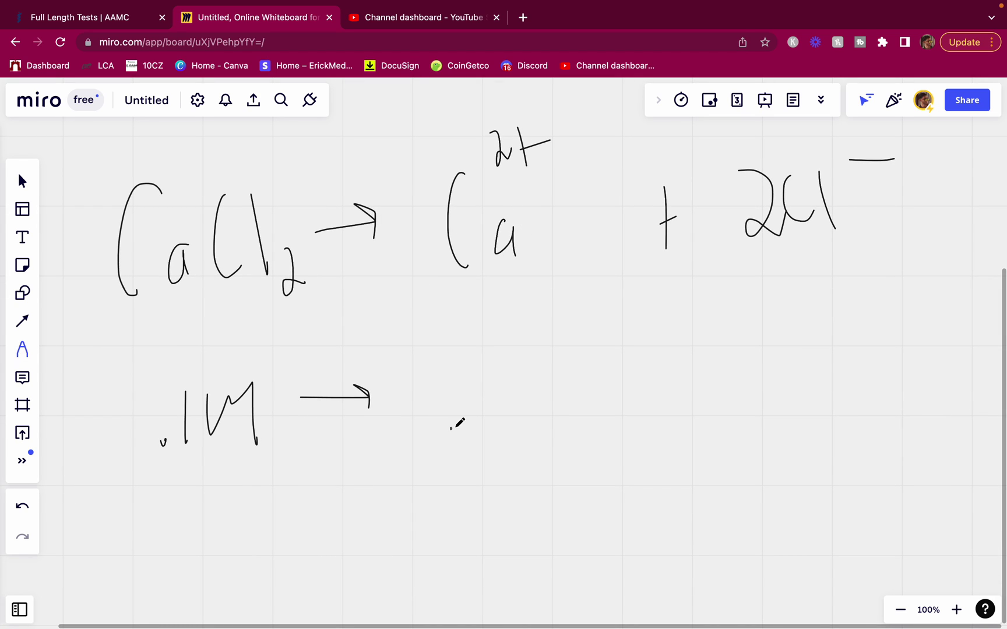
{"action": "left_click_drag", "start_coordinate": [457, 426], "coordinate": [475, 435]}
{"action": "mouse_move", "coordinate": [488, 390]}
{"action": "left_mouse_down"}
{"action": "mouse_move", "coordinate": [502, 391]}
{"action": "mouse_move", "coordinate": [529, 429]}
{"action": "left_mouse_up"}
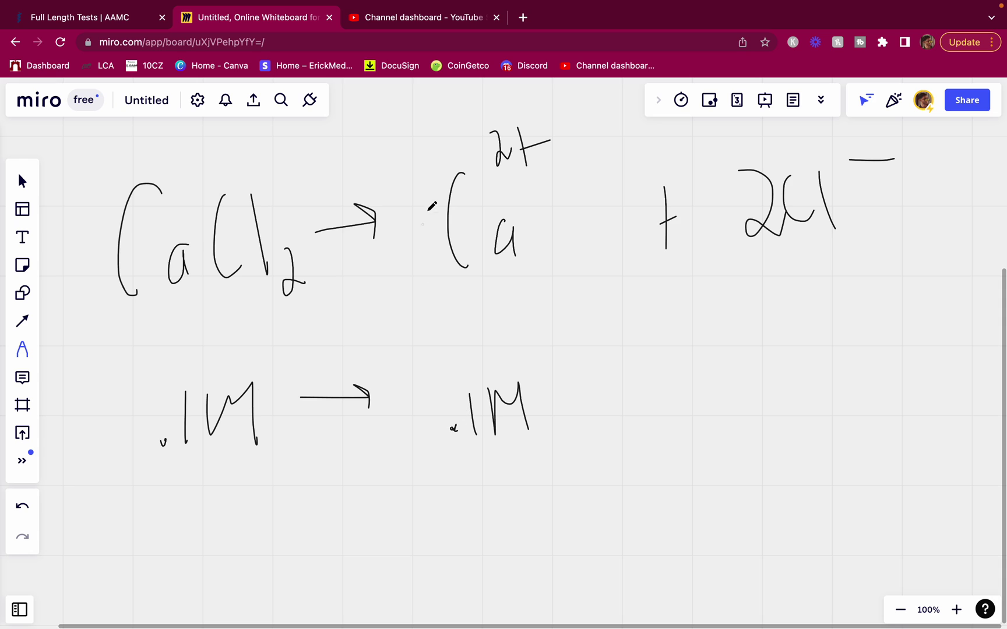
Add a 1 before Ca²⁺ and write + .2M under the chloride
{"action": "mouse_move", "coordinate": [420, 186]}
{"action": "left_mouse_down"}
{"action": "mouse_move", "coordinate": [408, 268]}
{"action": "mouse_move", "coordinate": [430, 268]}
{"action": "left_mouse_up"}
{"action": "left_click_drag", "start_coordinate": [651, 361], "coordinate": [647, 426]}
{"action": "left_click_drag", "start_coordinate": [630, 389], "coordinate": [688, 388]}
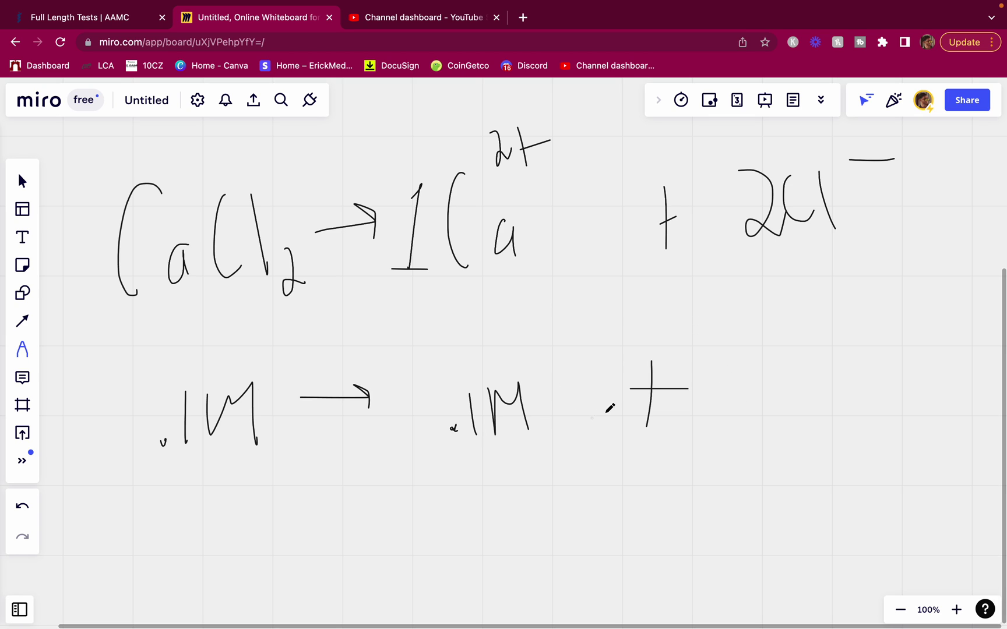
{"action": "left_click", "coordinate": [754, 408]}
{"action": "mouse_move", "coordinate": [771, 378]}
{"action": "left_mouse_down"}
{"action": "mouse_move", "coordinate": [788, 408]}
{"action": "mouse_move", "coordinate": [799, 402]}
{"action": "mouse_move", "coordinate": [819, 418]}
{"action": "left_mouse_up"}
{"action": "mouse_move", "coordinate": [821, 380]}
{"action": "left_mouse_down"}
{"action": "mouse_move", "coordinate": [857, 391]}
{"action": "mouse_move", "coordinate": [859, 418]}
{"action": "left_mouse_up"}
Circle CaCl2 with its .1M and draw an arrow to the .2M
{"action": "mouse_move", "coordinate": [592, 309]}
{"action": "left_mouse_down"}
{"action": "mouse_move", "coordinate": [593, 224]}
{"action": "mouse_move", "coordinate": [589, 278]}
{"action": "left_mouse_up"}
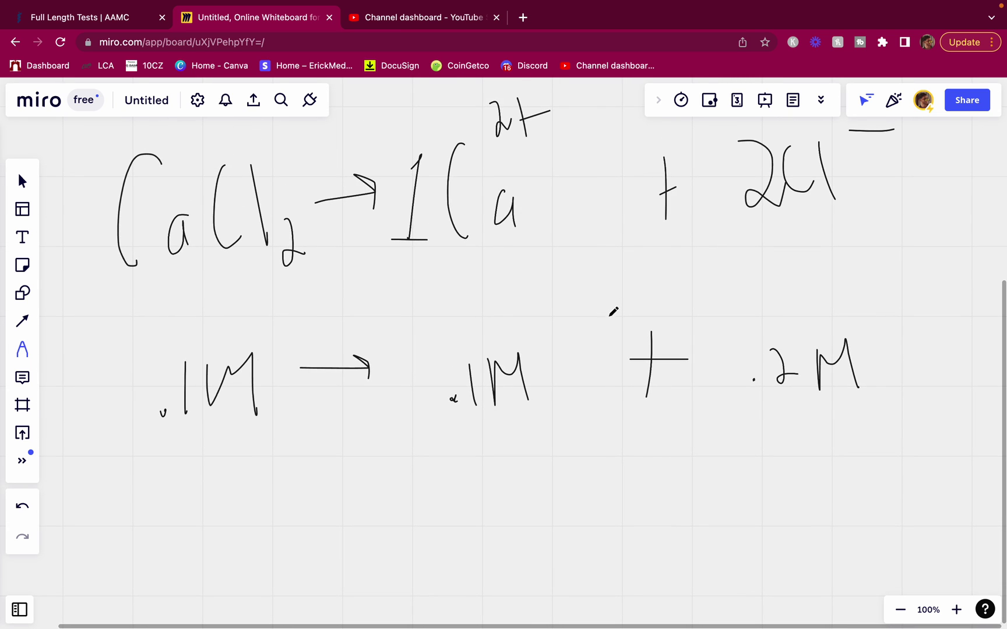
{"action": "scroll", "coordinate": [420, 382], "scroll_direction": "down", "scroll_amount": 3}
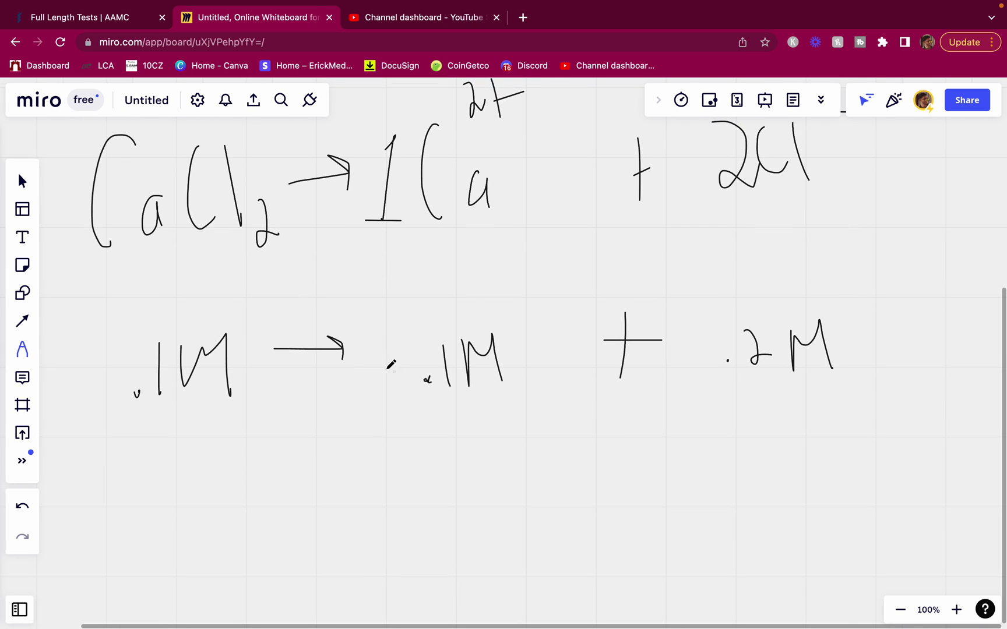
{"action": "mouse_move", "coordinate": [85, 125]}
{"action": "left_mouse_down"}
{"action": "mouse_move", "coordinate": [83, 375]}
{"action": "mouse_move", "coordinate": [219, 416]}
{"action": "mouse_move", "coordinate": [284, 175]}
{"action": "mouse_move", "coordinate": [166, 151]}
{"action": "left_mouse_up"}
{"action": "mouse_move", "coordinate": [226, 325]}
{"action": "left_mouse_down"}
{"action": "mouse_move", "coordinate": [427, 247]}
{"action": "mouse_move", "coordinate": [693, 303]}
{"action": "mouse_move", "coordinate": [675, 322]}
{"action": "left_mouse_up"}
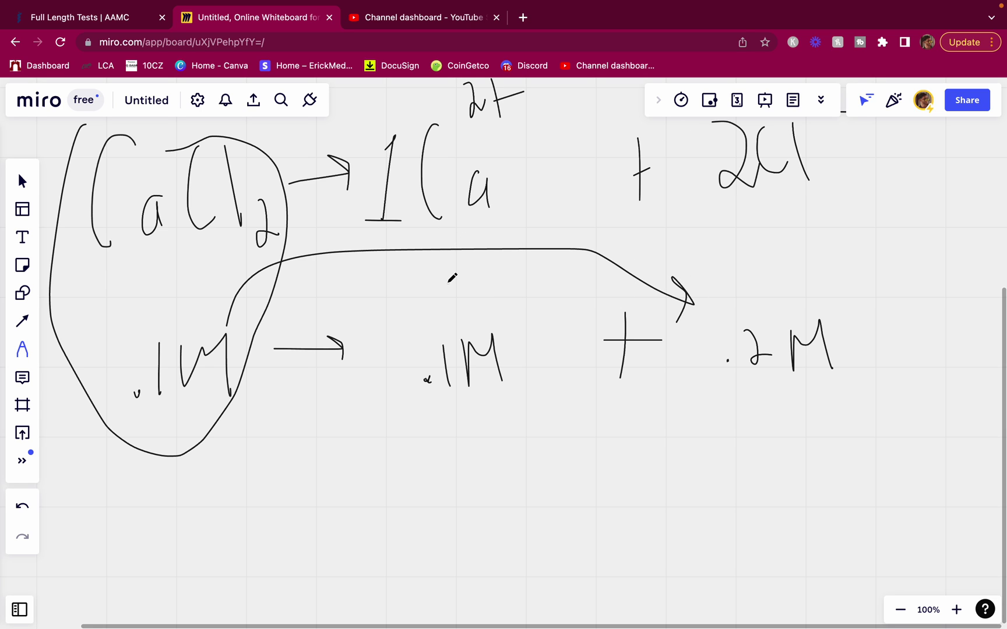
{"action": "scroll", "coordinate": [480, 317], "scroll_direction": "left", "scroll_amount": 2}
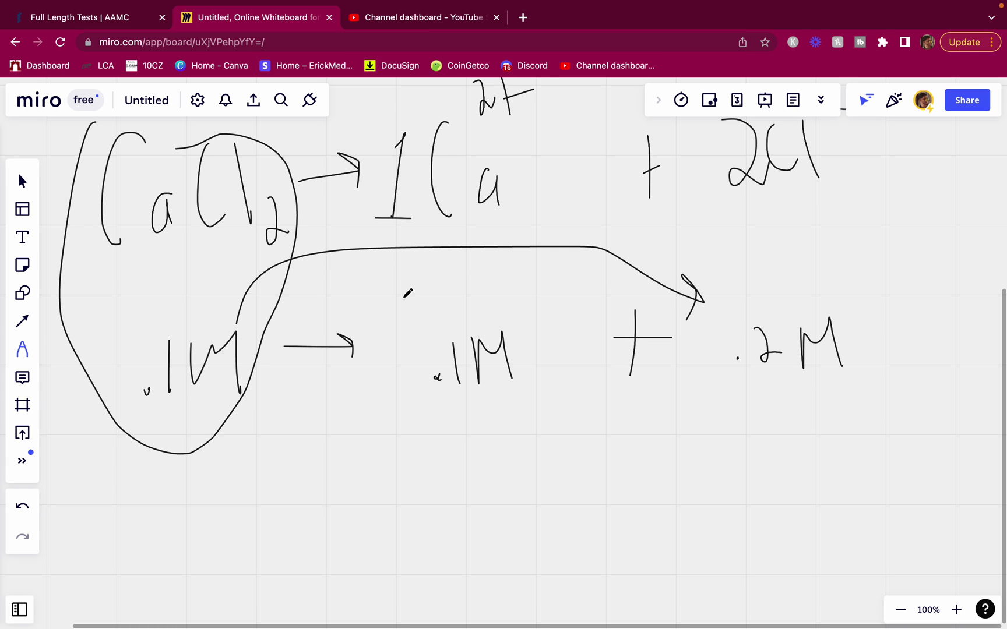
{"action": "scroll", "coordinate": [464, 419], "scroll_direction": "down", "scroll_amount": 3}
{"action": "scroll", "coordinate": [473, 229], "scroll_direction": "down", "scroll_amount": 2}
{"action": "scroll", "coordinate": [448, 286], "scroll_direction": "down", "scroll_amount": 3}
{"action": "scroll", "coordinate": [466, 349], "scroll_direction": "up", "scroll_amount": 2}
{"action": "scroll", "coordinate": [486, 419], "scroll_direction": "up", "scroll_amount": 3}
{"action": "scroll", "coordinate": [486, 419], "scroll_direction": "down", "scroll_amount": 3}
{"action": "scroll", "coordinate": [512, 322], "scroll_direction": "down", "scroll_amount": 3}
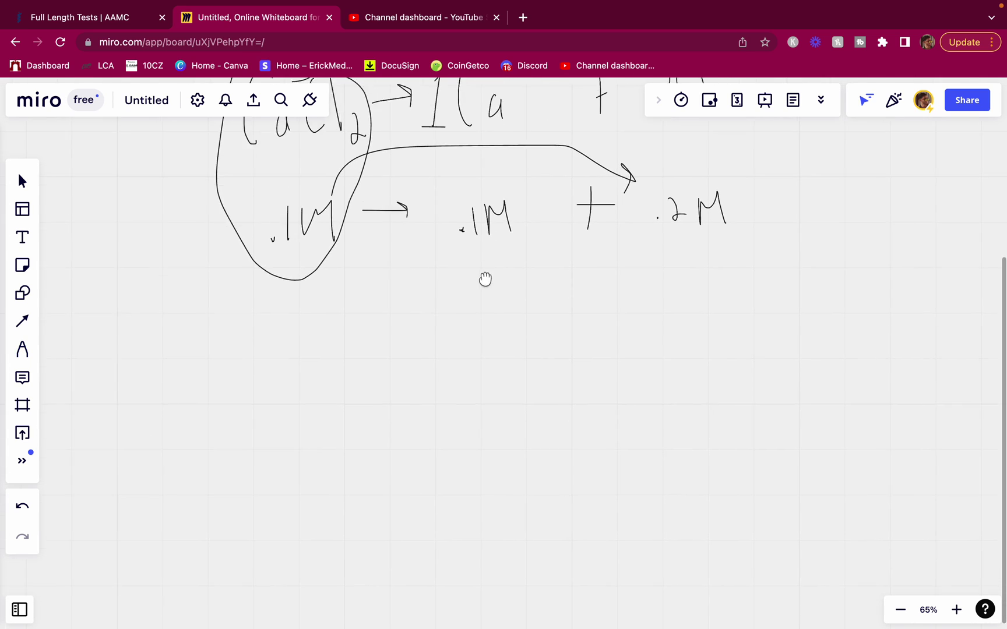
Sketch a reaction with a product skeleton after the arrow, plus two O atoms
{"action": "scroll", "coordinate": [487, 273], "scroll_direction": "down", "scroll_amount": 3}
{"action": "key", "text": "p"}
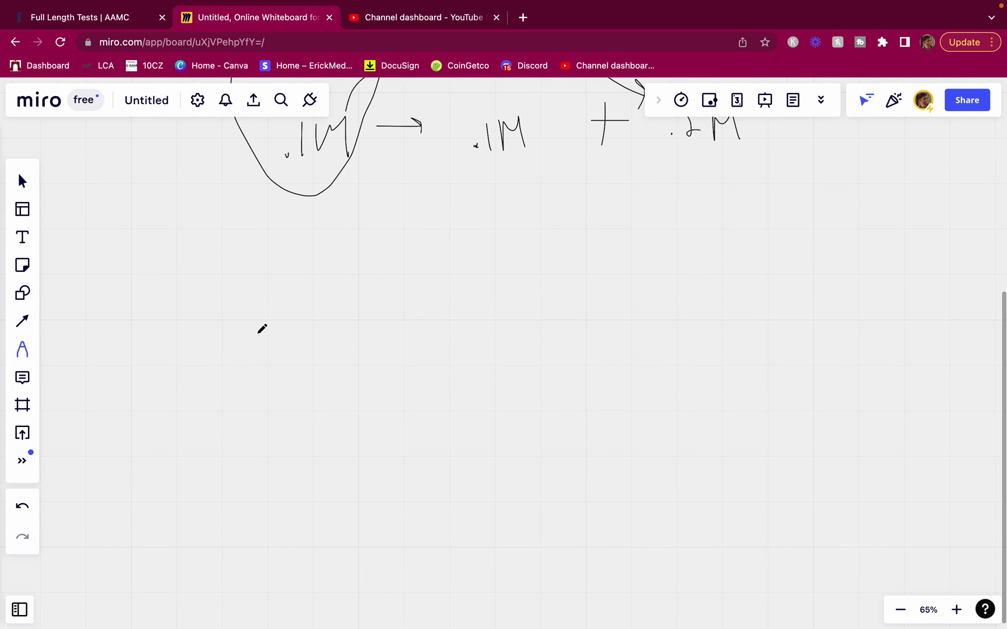
{"action": "mouse_move", "coordinate": [261, 326]}
{"action": "left_mouse_down"}
{"action": "mouse_move", "coordinate": [248, 356]}
{"action": "mouse_move", "coordinate": [282, 342]}
{"action": "mouse_move", "coordinate": [264, 322]}
{"action": "mouse_move", "coordinate": [360, 323]}
{"action": "mouse_move", "coordinate": [383, 378]}
{"action": "mouse_move", "coordinate": [386, 325]}
{"action": "mouse_move", "coordinate": [362, 249]}
{"action": "mouse_move", "coordinate": [379, 255]}
{"action": "left_mouse_up"}
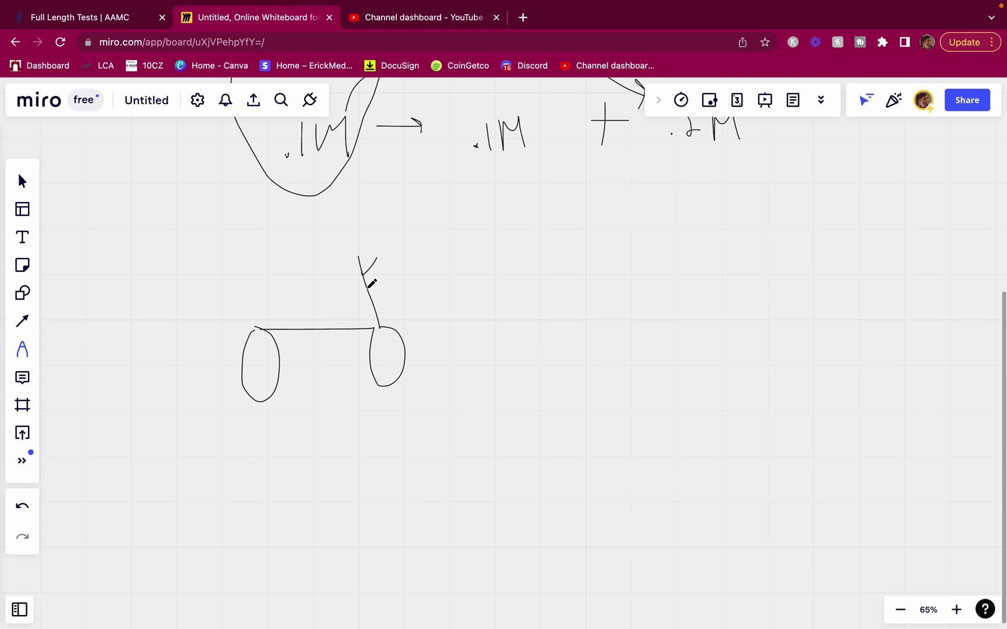
{"action": "scroll", "coordinate": [406, 357], "scroll_direction": "up", "scroll_amount": 5}
{"action": "left_click_drag", "start_coordinate": [422, 431], "coordinate": [504, 419]}
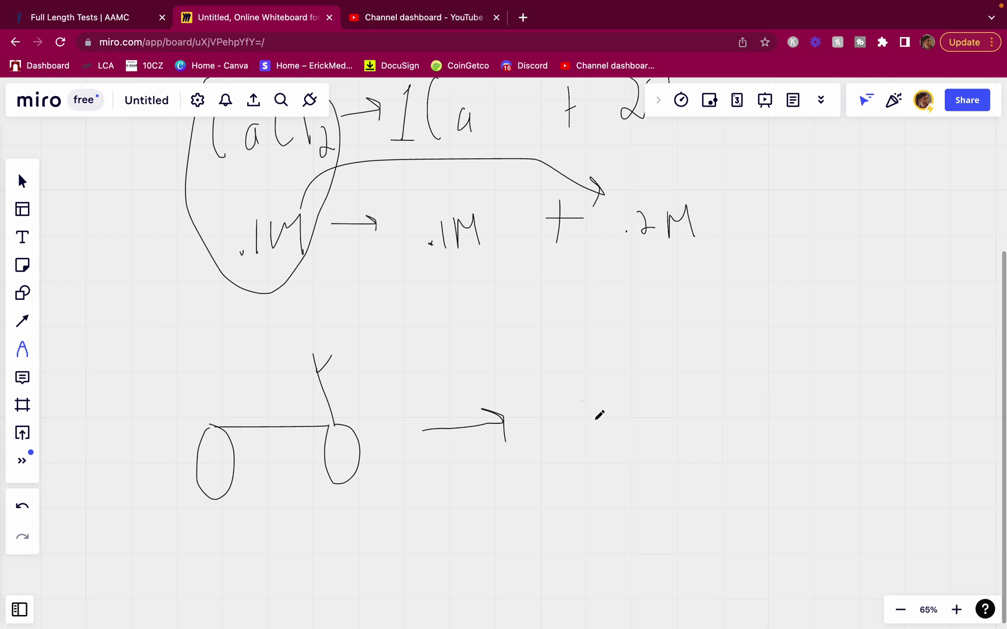
{"action": "mouse_move", "coordinate": [554, 430]}
{"action": "left_mouse_down"}
{"action": "mouse_move", "coordinate": [630, 423]}
{"action": "mouse_move", "coordinate": [628, 347]}
{"action": "mouse_move", "coordinate": [652, 370]}
{"action": "left_mouse_up"}
{"action": "left_click_drag", "start_coordinate": [711, 362], "coordinate": [712, 424]}
{"action": "mouse_move", "coordinate": [701, 404]}
{"action": "left_mouse_down"}
{"action": "mouse_move", "coordinate": [735, 393]}
{"action": "mouse_move", "coordinate": [781, 407]}
{"action": "mouse_move", "coordinate": [825, 406]}
{"action": "mouse_move", "coordinate": [774, 431]}
{"action": "mouse_move", "coordinate": [771, 422]}
{"action": "left_mouse_up"}
Write 1 Mol/Liter beneath the sketched structures
{"action": "scroll", "coordinate": [549, 299], "scroll_direction": "down", "scroll_amount": 3}
{"action": "scroll", "coordinate": [544, 304], "scroll_direction": "down", "scroll_amount": 2}
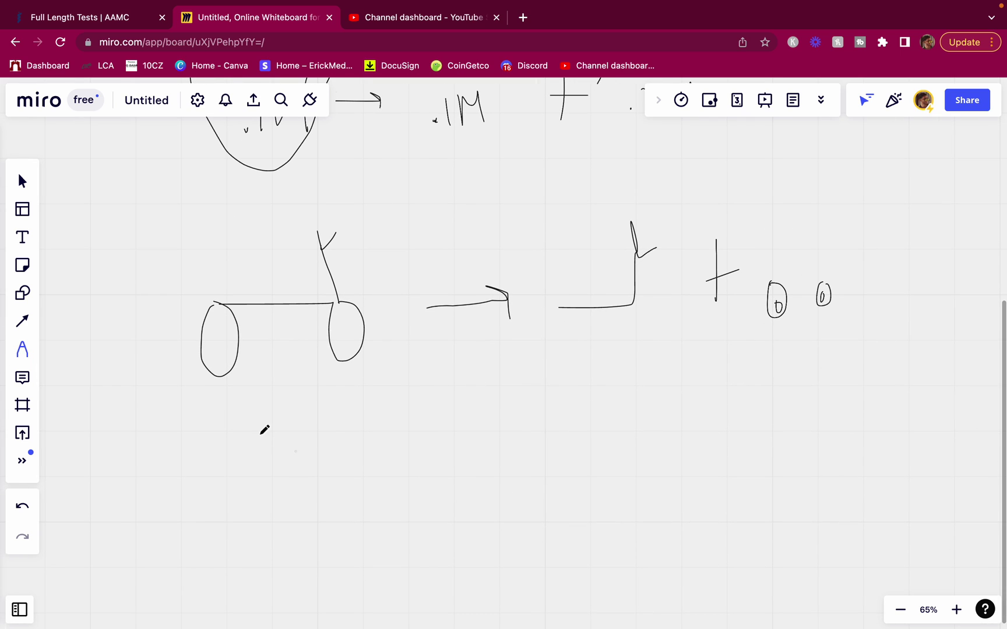
{"action": "mouse_move", "coordinate": [257, 460]}
{"action": "left_mouse_down"}
{"action": "mouse_move", "coordinate": [252, 520]}
{"action": "mouse_move", "coordinate": [284, 469]}
{"action": "mouse_move", "coordinate": [307, 498]}
{"action": "left_mouse_up"}
{"action": "left_click_drag", "start_coordinate": [331, 460], "coordinate": [353, 481]}
{"action": "left_click_drag", "start_coordinate": [361, 443], "coordinate": [378, 560]}
{"action": "mouse_move", "coordinate": [391, 446]}
{"action": "left_mouse_down"}
{"action": "mouse_move", "coordinate": [432, 474]}
{"action": "mouse_move", "coordinate": [432, 465]}
{"action": "mouse_move", "coordinate": [447, 472]}
{"action": "mouse_move", "coordinate": [471, 441]}
{"action": "mouse_move", "coordinate": [554, 446]}
{"action": "left_mouse_up"}
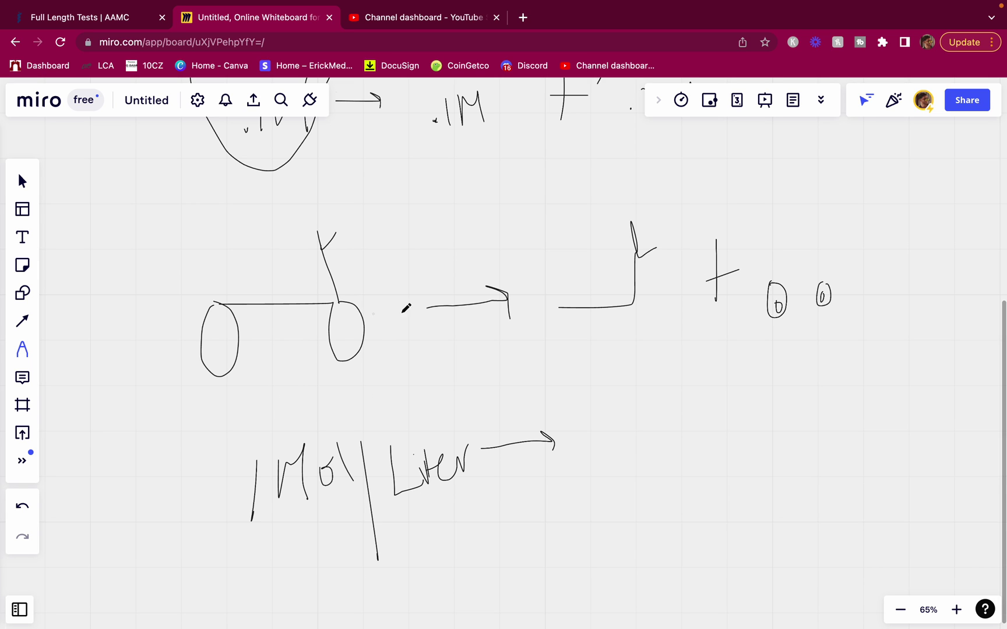
Write + 2 mol/Liter on the right and 2M below it
{"action": "scroll", "coordinate": [585, 331], "scroll_direction": "right", "scroll_amount": 3}
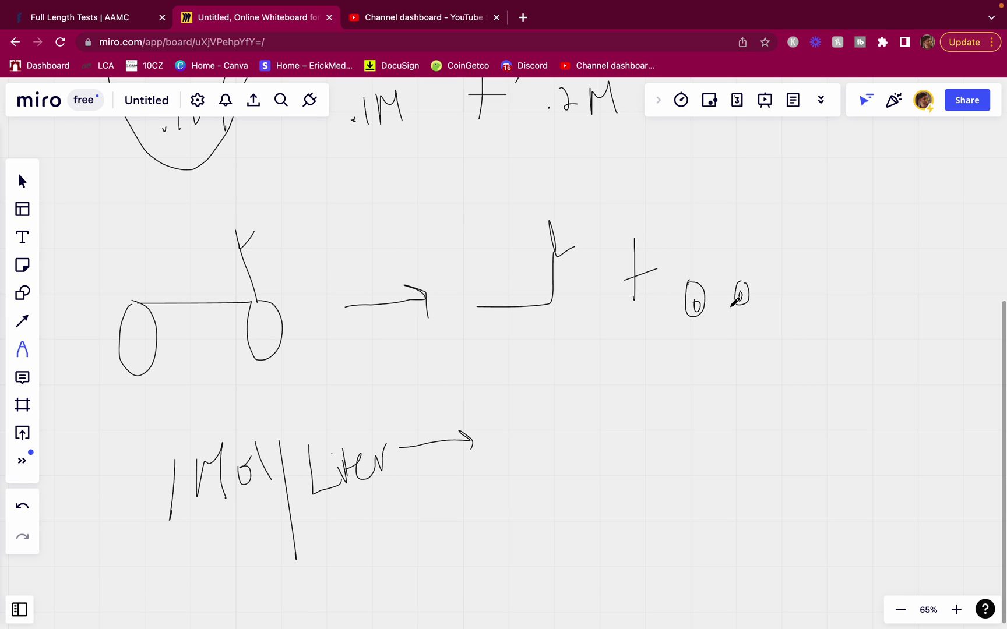
{"action": "mouse_move", "coordinate": [646, 399]}
{"action": "left_mouse_down"}
{"action": "mouse_move", "coordinate": [641, 466]}
{"action": "mouse_move", "coordinate": [657, 433]}
{"action": "left_mouse_up"}
{"action": "mouse_move", "coordinate": [747, 374]}
{"action": "left_mouse_down"}
{"action": "mouse_move", "coordinate": [739, 411]}
{"action": "mouse_move", "coordinate": [863, 384]}
{"action": "left_mouse_up"}
{"action": "left_click_drag", "start_coordinate": [718, 438], "coordinate": [880, 389]}
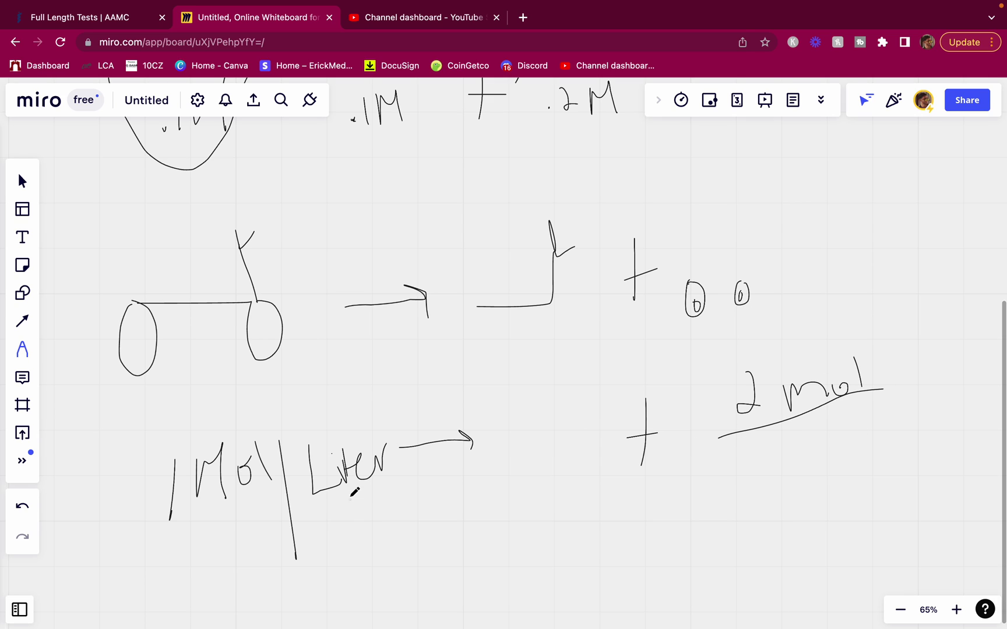
{"action": "left_click_drag", "start_coordinate": [777, 440], "coordinate": [814, 469]}
{"action": "left_click_drag", "start_coordinate": [826, 425], "coordinate": [827, 470]}
{"action": "left_click_drag", "start_coordinate": [817, 447], "coordinate": [886, 442]}
{"action": "scroll", "coordinate": [906, 420], "scroll_direction": "down", "scroll_amount": 2}
{"action": "mouse_move", "coordinate": [704, 473]}
{"action": "left_mouse_down"}
{"action": "mouse_move", "coordinate": [734, 522]}
{"action": "mouse_move", "coordinate": [788, 487]}
{"action": "mouse_move", "coordinate": [834, 510]}
{"action": "left_mouse_up"}
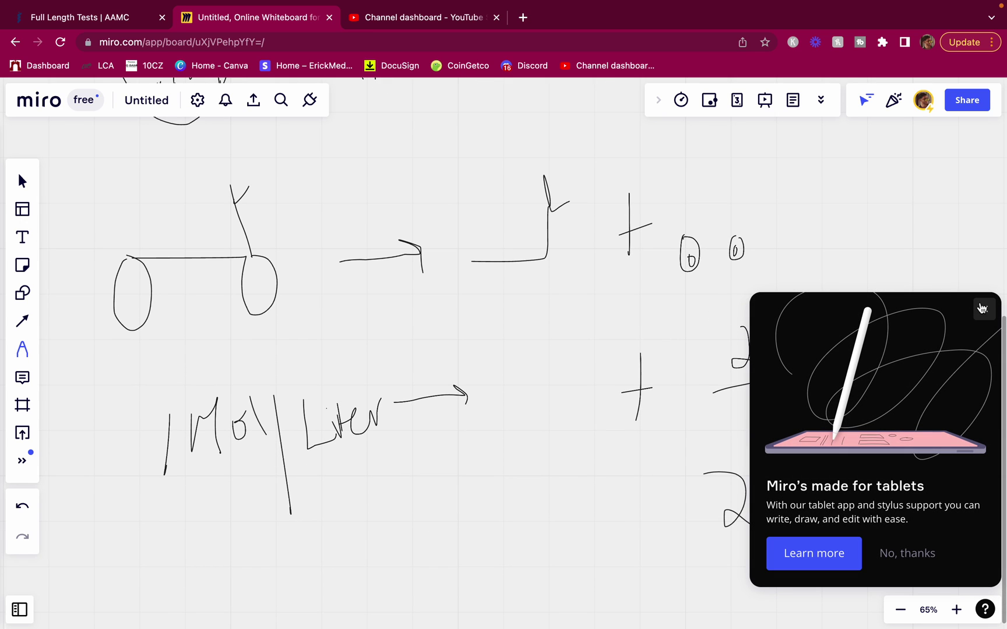
Close the 'Miro's made for tablets' popup and circle Liter in both mol/Liter notes
{"action": "left_click", "coordinate": [984, 307]}
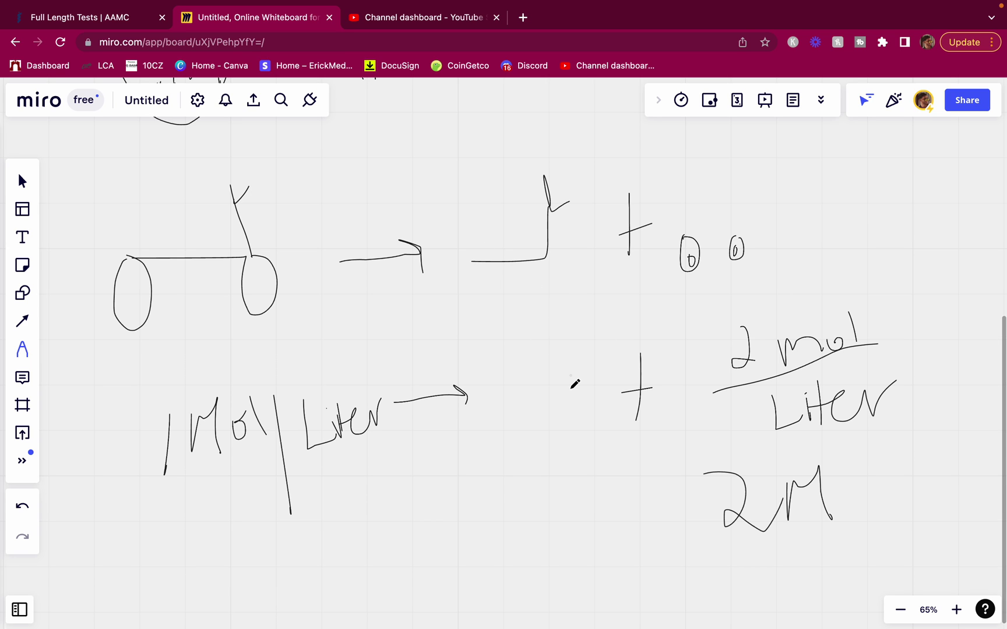
{"action": "mouse_move", "coordinate": [466, 262]}
{"action": "left_mouse_down"}
{"action": "mouse_move", "coordinate": [463, 326]}
{"action": "mouse_move", "coordinate": [441, 209]}
{"action": "mouse_move", "coordinate": [458, 314]}
{"action": "mouse_move", "coordinate": [470, 276]}
{"action": "left_mouse_up"}
{"action": "scroll", "coordinate": [470, 276], "scroll_direction": "up", "scroll_amount": 10}
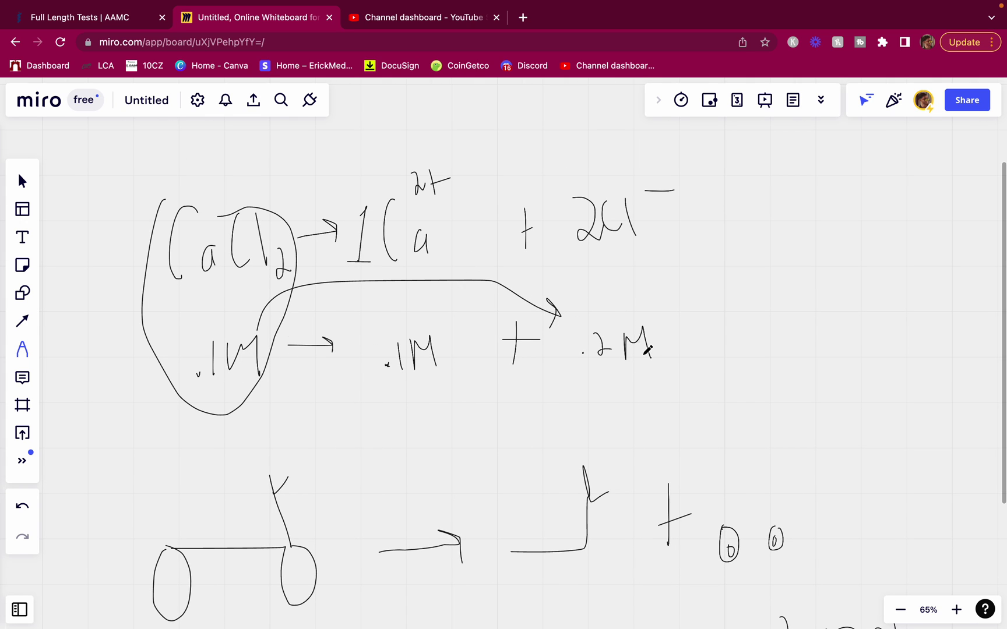
{"action": "scroll", "coordinate": [517, 301], "scroll_direction": "down", "scroll_amount": 14}
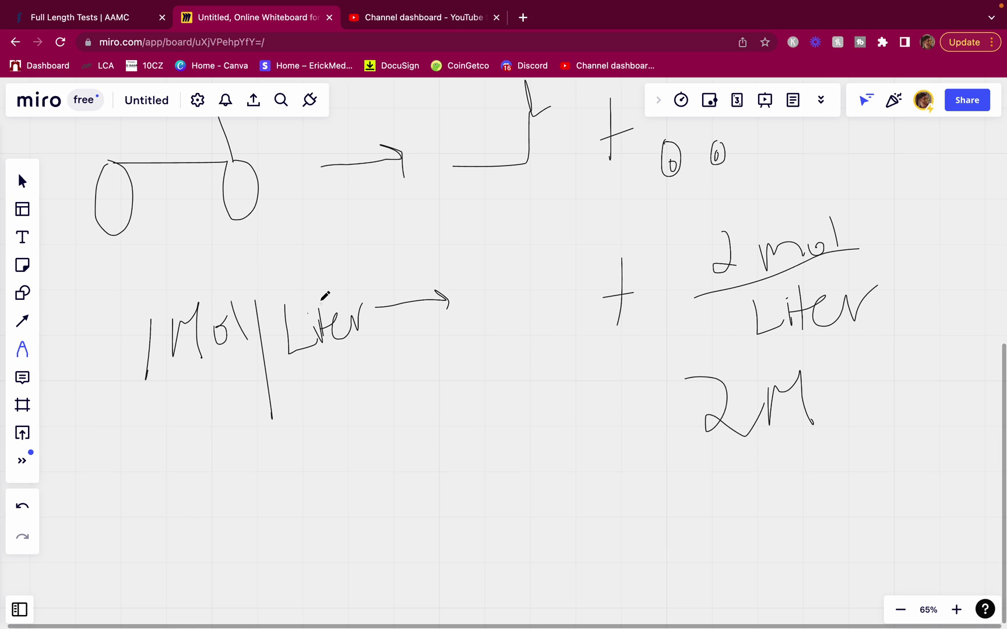
{"action": "mouse_move", "coordinate": [323, 286]}
{"action": "left_mouse_down"}
{"action": "mouse_move", "coordinate": [380, 353]}
{"action": "mouse_move", "coordinate": [332, 289]}
{"action": "left_mouse_up"}
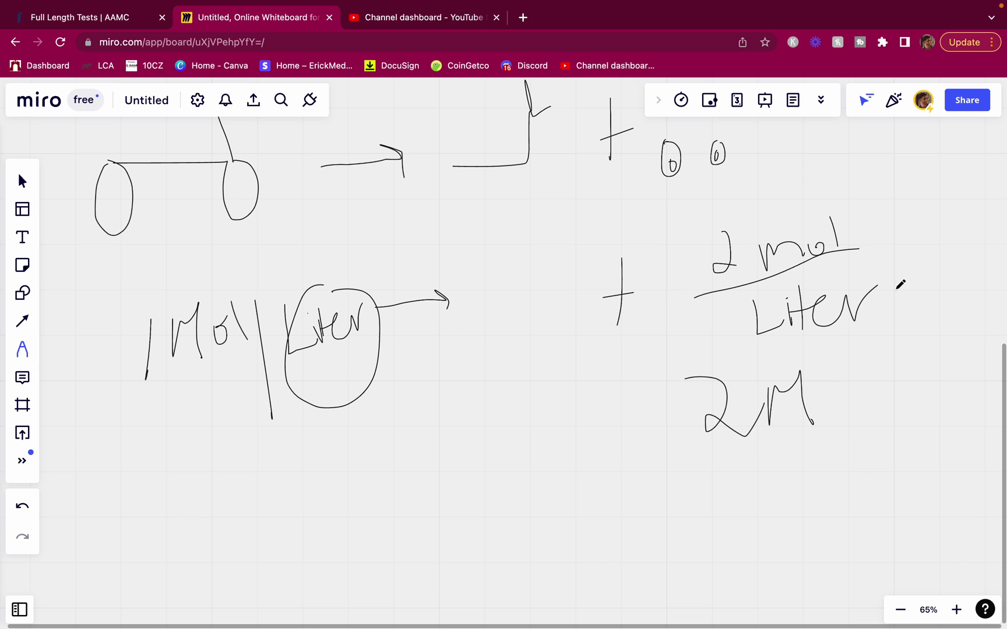
{"action": "mouse_move", "coordinate": [901, 284]}
{"action": "left_mouse_down"}
{"action": "mouse_move", "coordinate": [786, 373]}
{"action": "mouse_move", "coordinate": [874, 291]}
{"action": "left_mouse_up"}
{"action": "left_click_drag", "start_coordinate": [721, 240], "coordinate": [699, 269]}
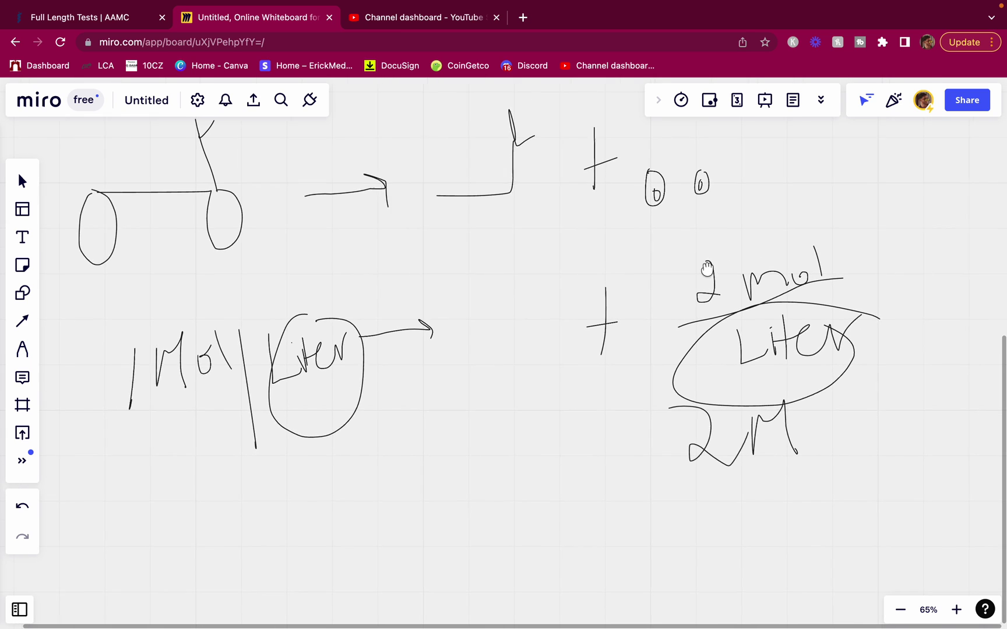
{"action": "scroll", "coordinate": [697, 268], "scroll_direction": "right", "scroll_amount": 2}
{"action": "scroll", "coordinate": [670, 297], "scroll_direction": "up", "scroll_amount": 5}
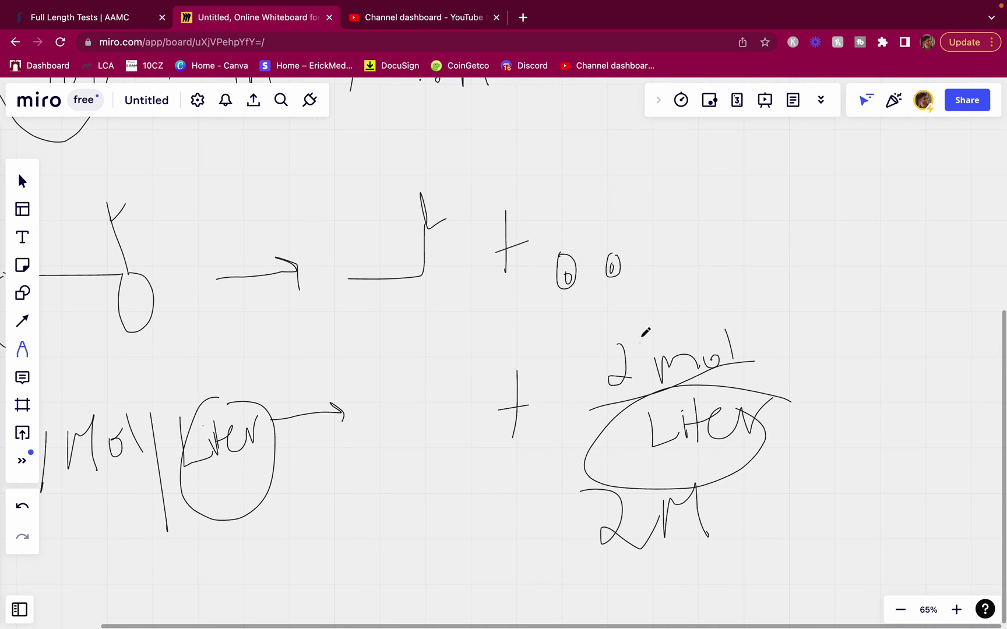
{"action": "scroll", "coordinate": [589, 338], "scroll_direction": "up", "scroll_amount": 15}
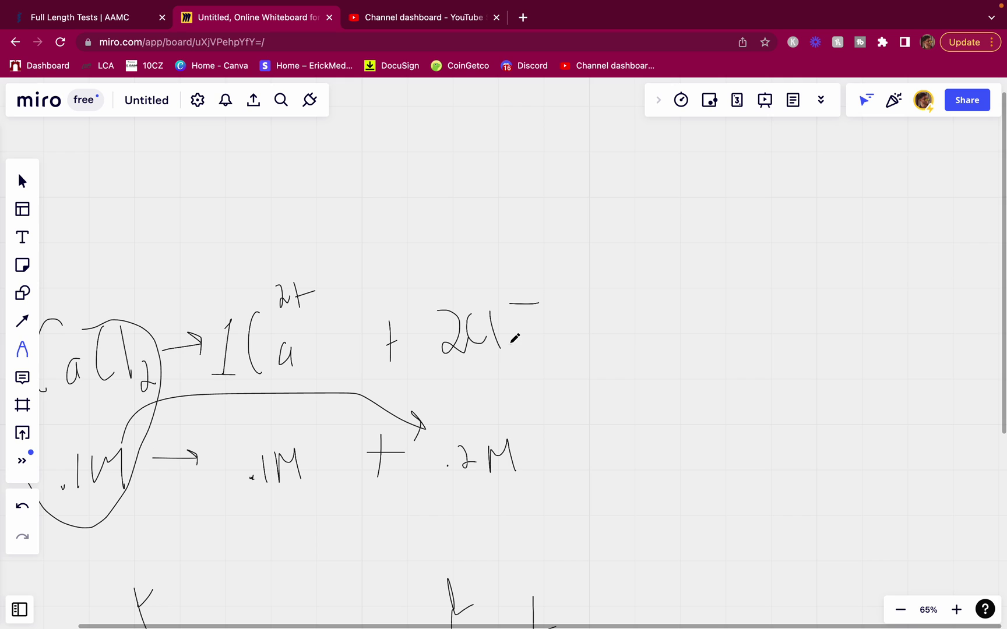
Answer Question 15 with 0.20 M and advance to Question 16
{"action": "scroll", "coordinate": [528, 276], "scroll_direction": "left", "scroll_amount": 3}
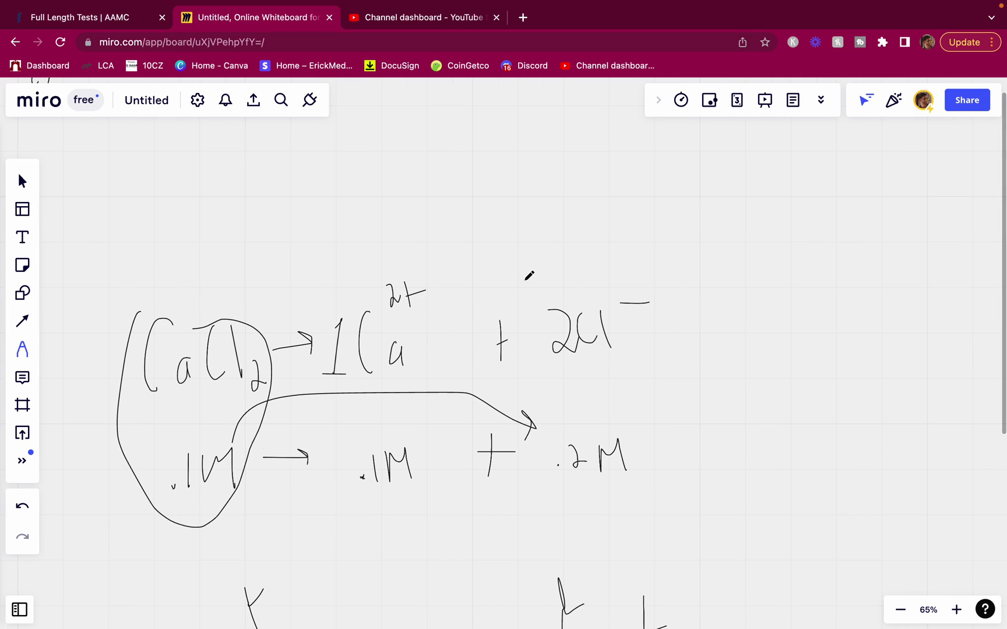
{"action": "left_click", "coordinate": [118, 25]}
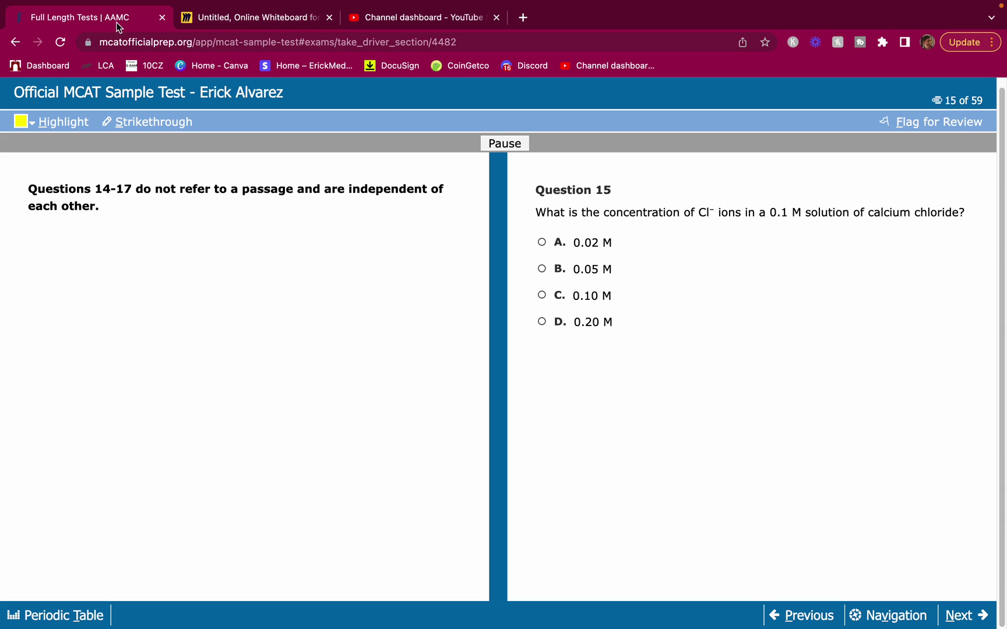
{"action": "left_click", "coordinate": [581, 324]}
{"action": "left_click", "coordinate": [966, 622]}
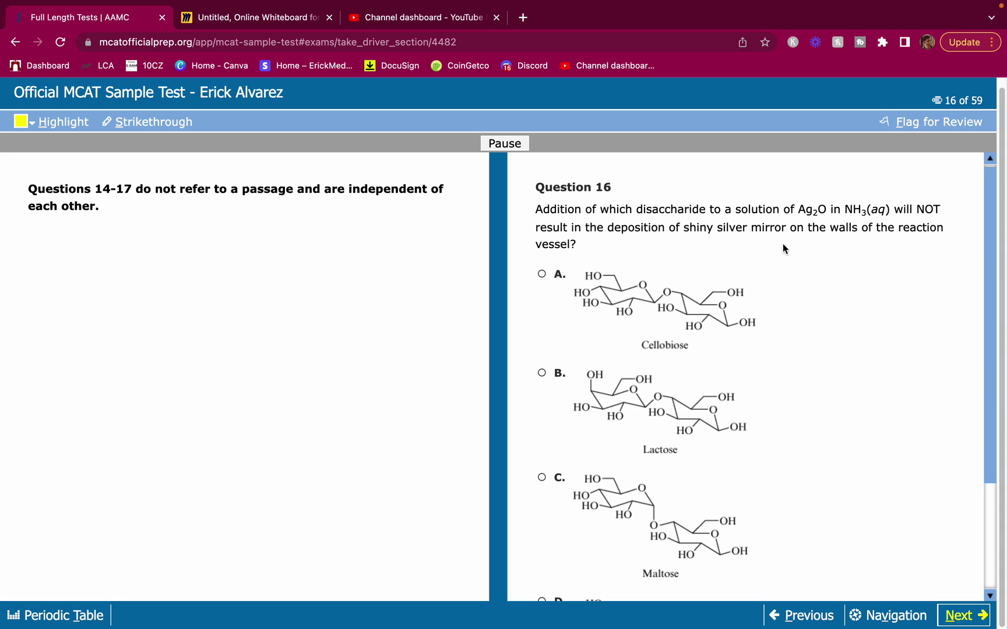
Highlight 'Ag2O in NH3(aq)' in the Question 16 stem
{"action": "scroll", "coordinate": [755, 281], "scroll_direction": "down", "scroll_amount": 3}
{"action": "scroll", "coordinate": [754, 262], "scroll_direction": "up", "scroll_amount": 3}
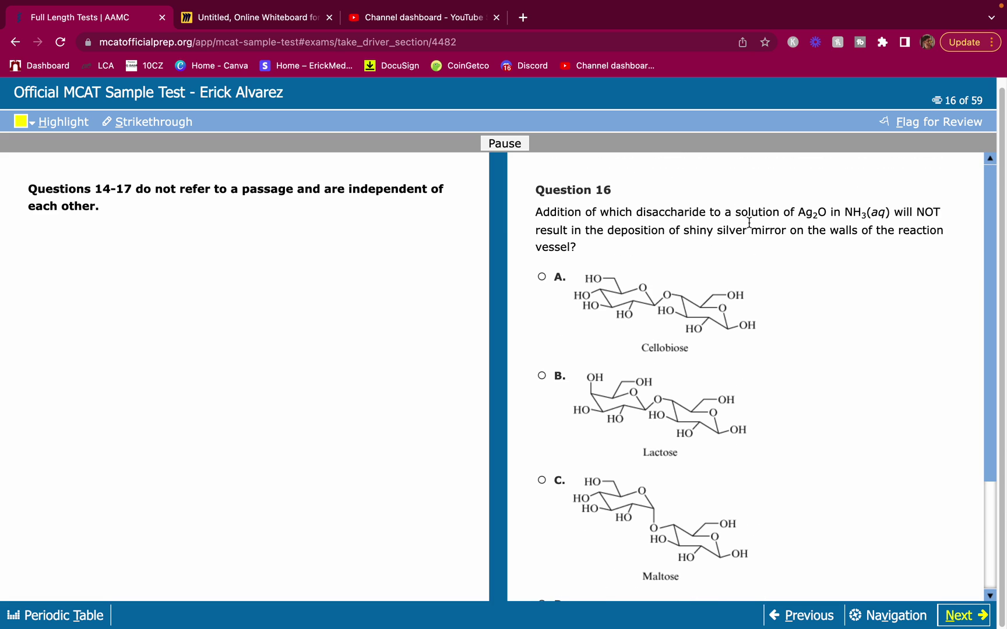
{"action": "left_click_drag", "start_coordinate": [790, 217], "coordinate": [884, 214]}
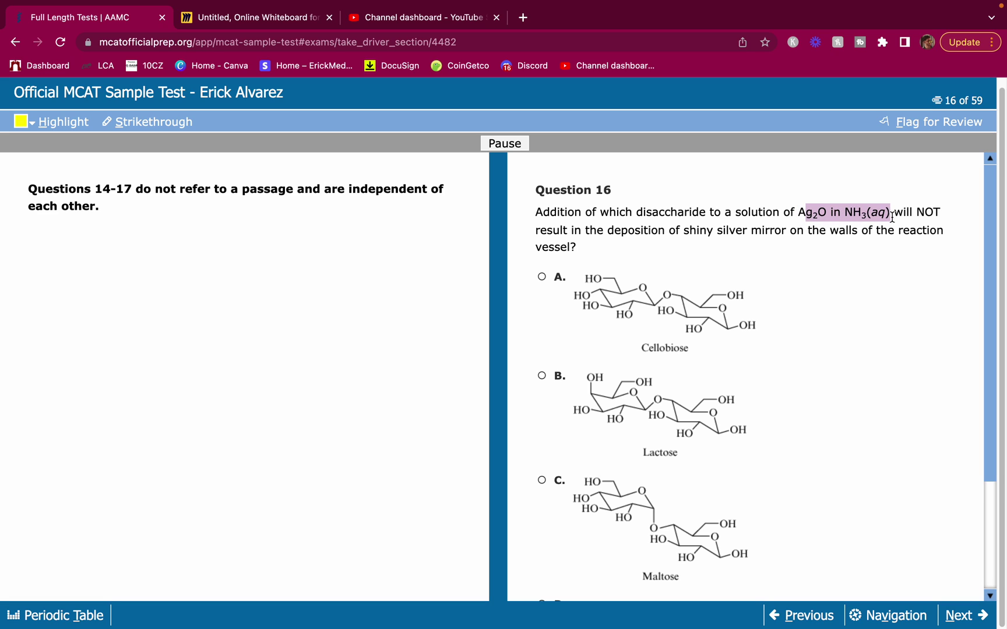
{"action": "left_click_drag", "start_coordinate": [798, 213], "coordinate": [863, 212]}
{"action": "scroll", "coordinate": [591, 242], "scroll_direction": "down", "scroll_amount": 1}
Write Ag2O + NH3 → on a blank area of the Miro board
{"action": "left_click", "coordinate": [248, 28]}
{"action": "scroll", "coordinate": [440, 205], "scroll_direction": "down", "scroll_amount": 10}
{"action": "mouse_move", "coordinate": [210, 263]}
{"action": "left_mouse_down"}
{"action": "mouse_move", "coordinate": [267, 296]}
{"action": "mouse_move", "coordinate": [275, 265]}
{"action": "mouse_move", "coordinate": [318, 322]}
{"action": "mouse_move", "coordinate": [289, 343]}
{"action": "left_mouse_up"}
{"action": "left_click_drag", "start_coordinate": [351, 281], "coordinate": [368, 295]}
{"action": "mouse_move", "coordinate": [377, 253]}
{"action": "left_mouse_down"}
{"action": "mouse_move", "coordinate": [432, 231]}
{"action": "mouse_move", "coordinate": [405, 265]}
{"action": "left_mouse_up"}
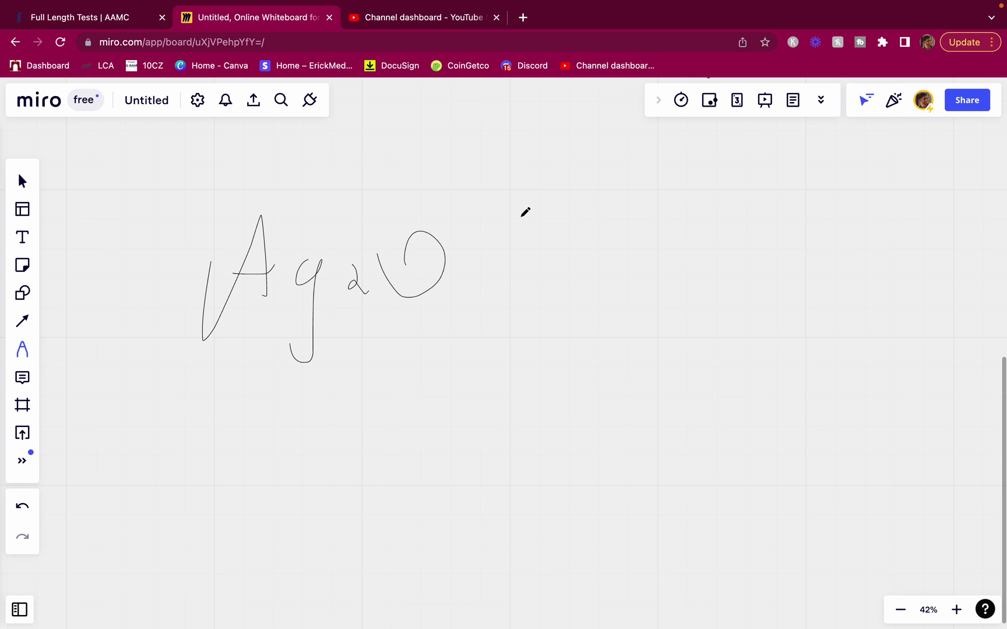
{"action": "mouse_move", "coordinate": [519, 211]}
{"action": "left_mouse_down"}
{"action": "mouse_move", "coordinate": [529, 266]}
{"action": "mouse_move", "coordinate": [552, 234]}
{"action": "mouse_move", "coordinate": [641, 194]}
{"action": "mouse_move", "coordinate": [664, 229]}
{"action": "mouse_move", "coordinate": [694, 229]}
{"action": "left_mouse_up"}
{"action": "mouse_move", "coordinate": [729, 217]}
{"action": "left_mouse_down"}
{"action": "mouse_move", "coordinate": [739, 221]}
{"action": "mouse_move", "coordinate": [740, 266]}
{"action": "left_mouse_up"}
{"action": "mouse_move", "coordinate": [779, 209]}
{"action": "left_mouse_down"}
{"action": "mouse_move", "coordinate": [856, 200]}
{"action": "mouse_move", "coordinate": [837, 207]}
{"action": "left_mouse_up"}
Write the product complex Ag(NH3)2⁺ with its positive charge
{"action": "scroll", "coordinate": [669, 288], "scroll_direction": "right", "scroll_amount": 5}
{"action": "scroll", "coordinate": [669, 288], "scroll_direction": "up", "scroll_amount": 2}
{"action": "mouse_move", "coordinate": [693, 300]}
{"action": "left_mouse_down"}
{"action": "mouse_move", "coordinate": [720, 230]}
{"action": "mouse_move", "coordinate": [734, 302]}
{"action": "left_mouse_up"}
{"action": "mouse_move", "coordinate": [712, 274]}
{"action": "left_mouse_down"}
{"action": "mouse_move", "coordinate": [748, 272]}
{"action": "mouse_move", "coordinate": [768, 321]}
{"action": "left_mouse_up"}
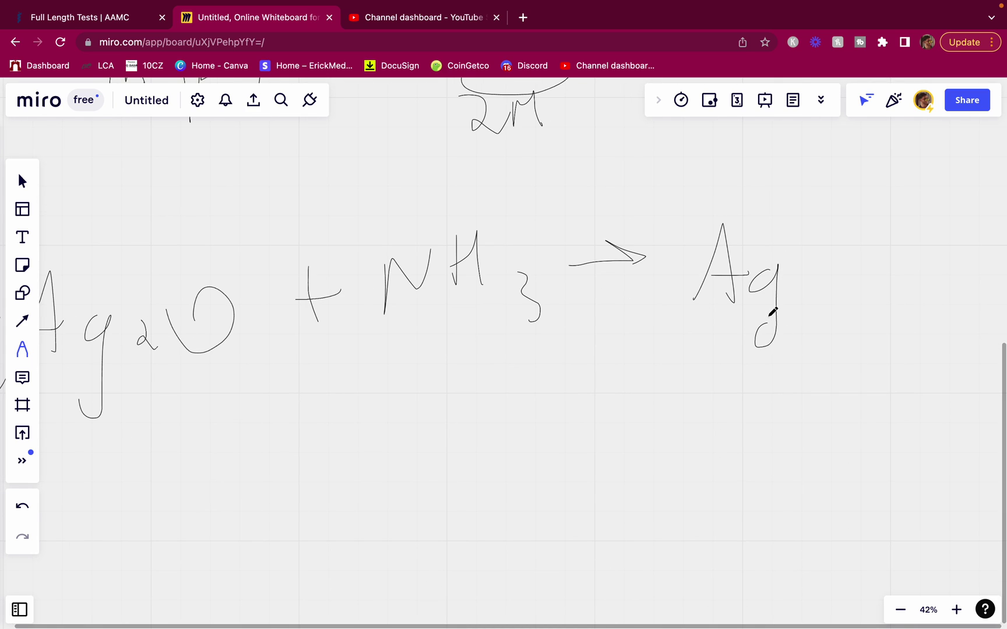
{"action": "left_click_drag", "start_coordinate": [791, 222], "coordinate": [819, 285]}
{"action": "mouse_move", "coordinate": [831, 277]}
{"action": "left_mouse_down"}
{"action": "mouse_move", "coordinate": [836, 243]}
{"action": "mouse_move", "coordinate": [874, 236]}
{"action": "mouse_move", "coordinate": [889, 249]}
{"action": "left_mouse_up"}
{"action": "mouse_move", "coordinate": [888, 237]}
{"action": "left_mouse_down"}
{"action": "mouse_move", "coordinate": [889, 268]}
{"action": "mouse_move", "coordinate": [918, 285]}
{"action": "mouse_move", "coordinate": [913, 300]}
{"action": "left_mouse_up"}
{"action": "mouse_move", "coordinate": [912, 226]}
{"action": "left_mouse_down"}
{"action": "mouse_move", "coordinate": [936, 271]}
{"action": "mouse_move", "coordinate": [958, 286]}
{"action": "left_mouse_up"}
{"action": "mouse_move", "coordinate": [959, 176]}
{"action": "left_mouse_down"}
{"action": "mouse_move", "coordinate": [963, 204]}
{"action": "mouse_move", "coordinate": [982, 188]}
{"action": "left_mouse_up"}
{"action": "left_click_drag", "start_coordinate": [828, 295], "coordinate": [651, 294]}
{"action": "left_click_drag", "start_coordinate": [585, 182], "coordinate": [545, 195]}
{"action": "mouse_move", "coordinate": [740, 216]}
{"action": "left_mouse_down"}
{"action": "mouse_move", "coordinate": [543, 304]}
{"action": "mouse_move", "coordinate": [376, 257]}
{"action": "mouse_move", "coordinate": [277, 265]}
{"action": "left_mouse_up"}
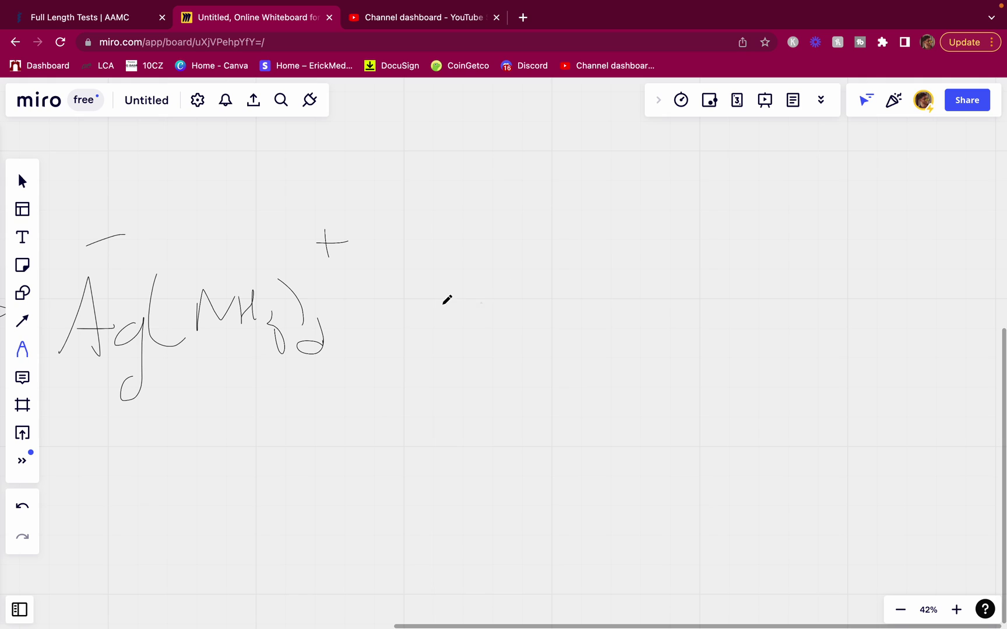
Add + e⁻ → silver after the complex
{"action": "left_click_drag", "start_coordinate": [463, 237], "coordinate": [449, 330]}
{"action": "left_click_drag", "start_coordinate": [441, 290], "coordinate": [488, 292]}
{"action": "mouse_move", "coordinate": [527, 292]}
{"action": "left_mouse_down"}
{"action": "mouse_move", "coordinate": [530, 275]}
{"action": "mouse_move", "coordinate": [544, 324]}
{"action": "left_mouse_up"}
{"action": "left_click_drag", "start_coordinate": [552, 255], "coordinate": [589, 250]}
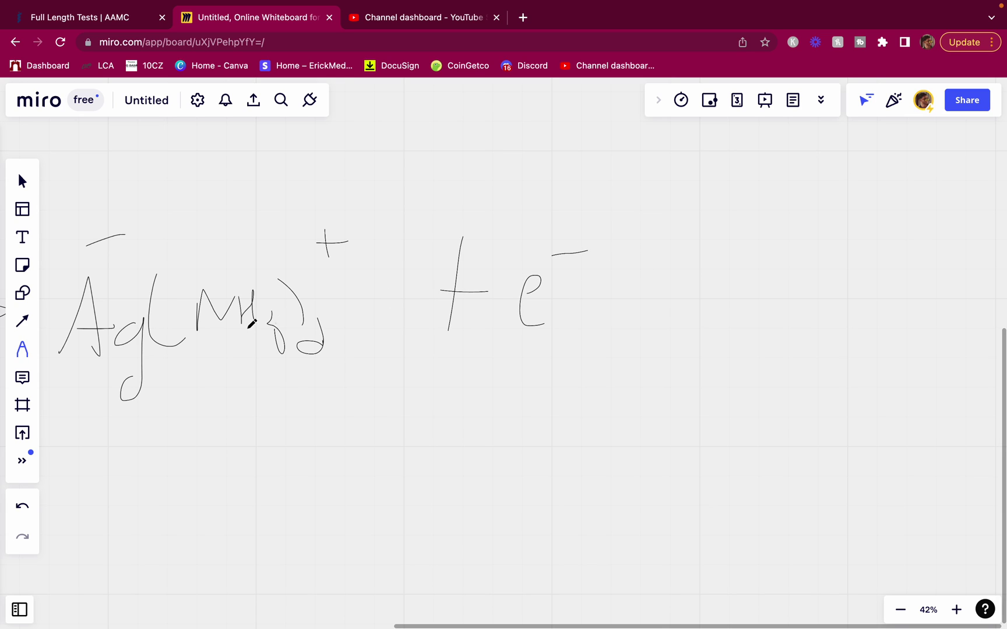
{"action": "mouse_move", "coordinate": [614, 299]}
{"action": "left_mouse_down"}
{"action": "mouse_move", "coordinate": [702, 297]}
{"action": "mouse_move", "coordinate": [692, 282]}
{"action": "mouse_move", "coordinate": [717, 320]}
{"action": "left_mouse_up"}
{"action": "scroll", "coordinate": [752, 240], "scroll_direction": "right", "scroll_amount": 3}
{"action": "scroll", "coordinate": [428, 299], "scroll_direction": "left", "scroll_amount": 4}
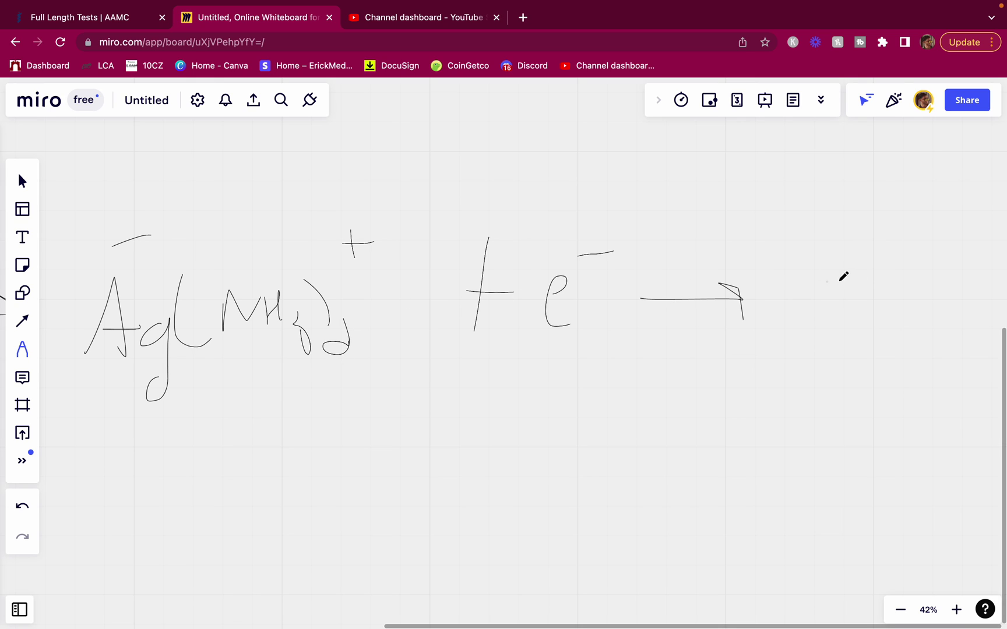
{"action": "mouse_move", "coordinate": [797, 271]}
{"action": "left_mouse_down"}
{"action": "mouse_move", "coordinate": [796, 315]}
{"action": "mouse_move", "coordinate": [832, 271]}
{"action": "mouse_move", "coordinate": [847, 294]}
{"action": "mouse_move", "coordinate": [891, 262]}
{"action": "mouse_move", "coordinate": [919, 271]}
{"action": "mouse_move", "coordinate": [932, 245]}
{"action": "left_mouse_up"}
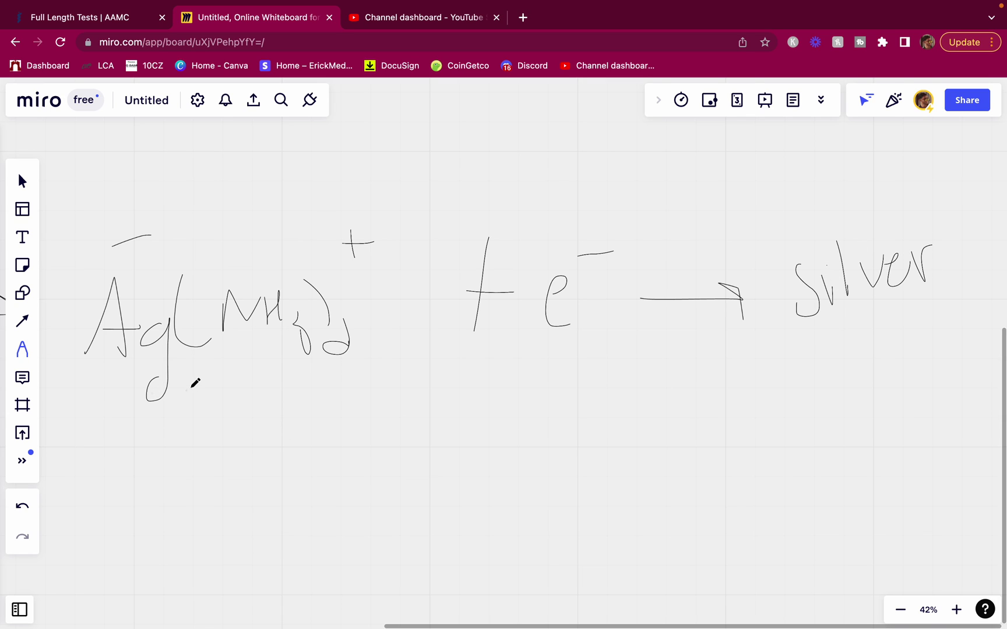
Draw a curved branch arrow below Ag ending in an X
{"action": "mouse_move", "coordinate": [228, 368]}
{"action": "left_mouse_down"}
{"action": "mouse_move", "coordinate": [277, 466]}
{"action": "mouse_move", "coordinate": [385, 460]}
{"action": "left_mouse_up"}
{"action": "left_click_drag", "start_coordinate": [363, 434], "coordinate": [378, 475]}
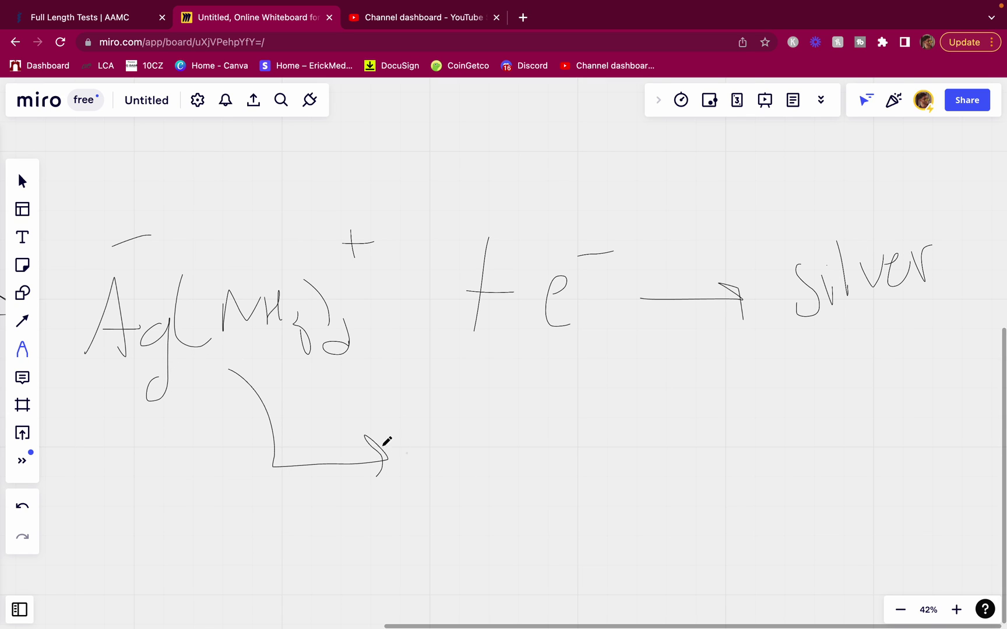
{"action": "mouse_move", "coordinate": [294, 418]}
{"action": "left_mouse_down"}
{"action": "mouse_move", "coordinate": [300, 440]}
{"action": "mouse_move", "coordinate": [346, 423]}
{"action": "mouse_move", "coordinate": [356, 403]}
{"action": "mouse_move", "coordinate": [383, 412]}
{"action": "left_mouse_up"}
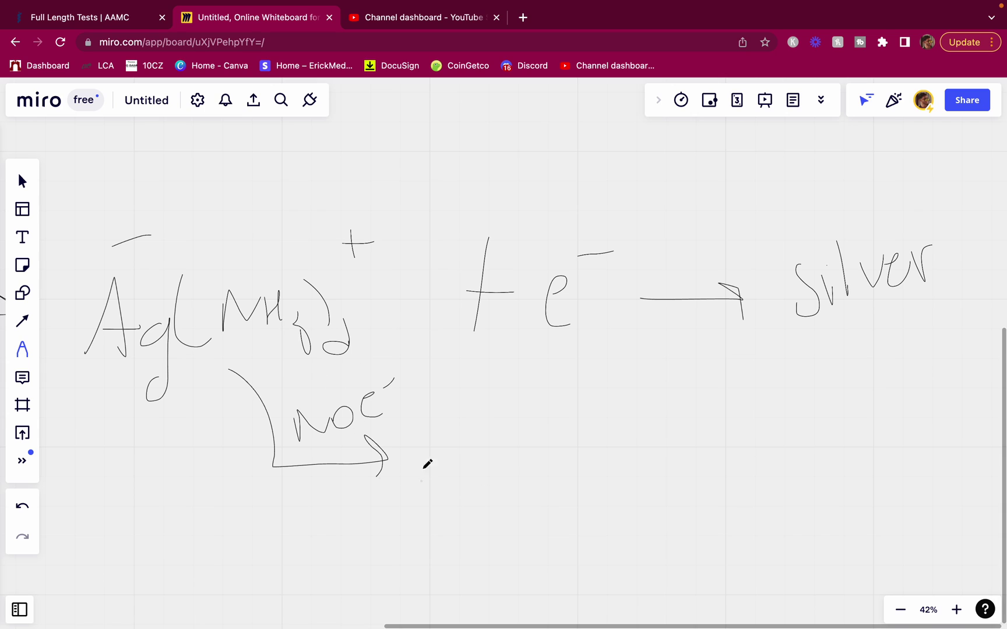
{"action": "mouse_move", "coordinate": [411, 409]}
{"action": "left_mouse_down"}
{"action": "mouse_move", "coordinate": [462, 402]}
{"action": "mouse_move", "coordinate": [387, 500]}
{"action": "left_mouse_up"}
{"action": "left_click_drag", "start_coordinate": [479, 175], "coordinate": [498, 292]}
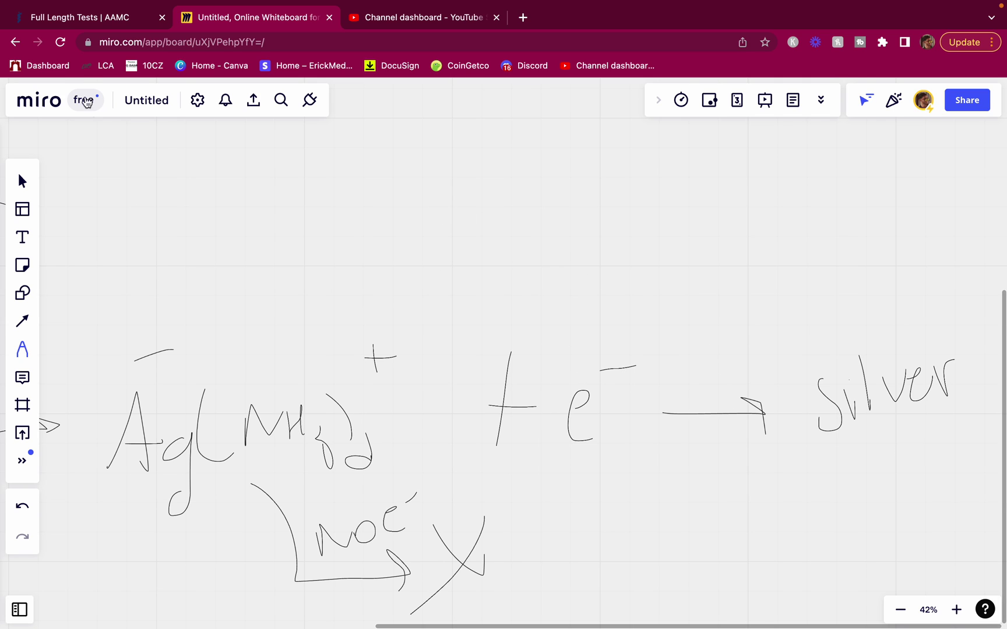
{"action": "left_click", "coordinate": [110, 22]}
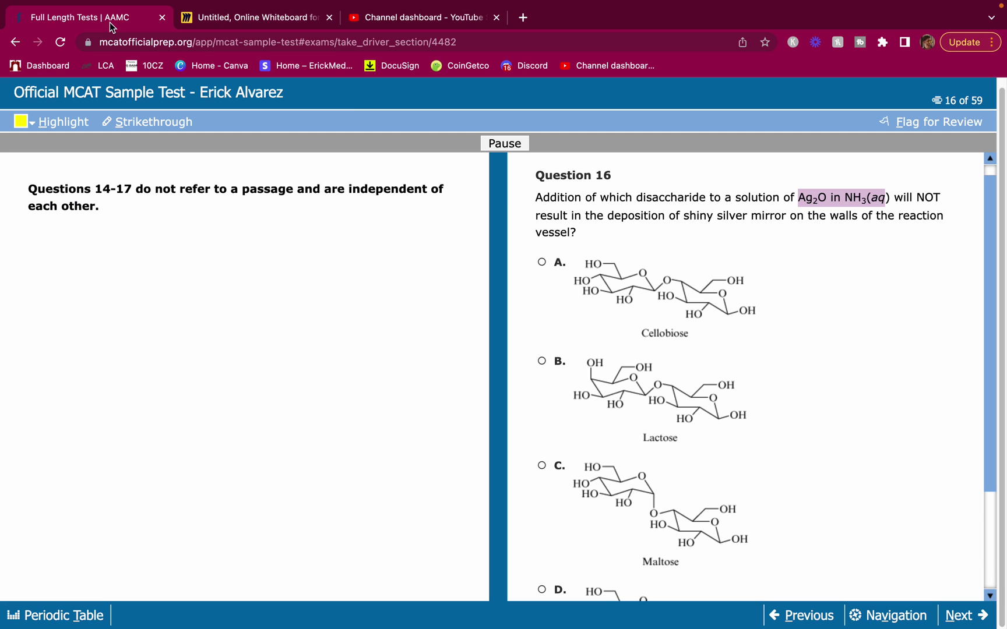
{"action": "left_click", "coordinate": [757, 208]}
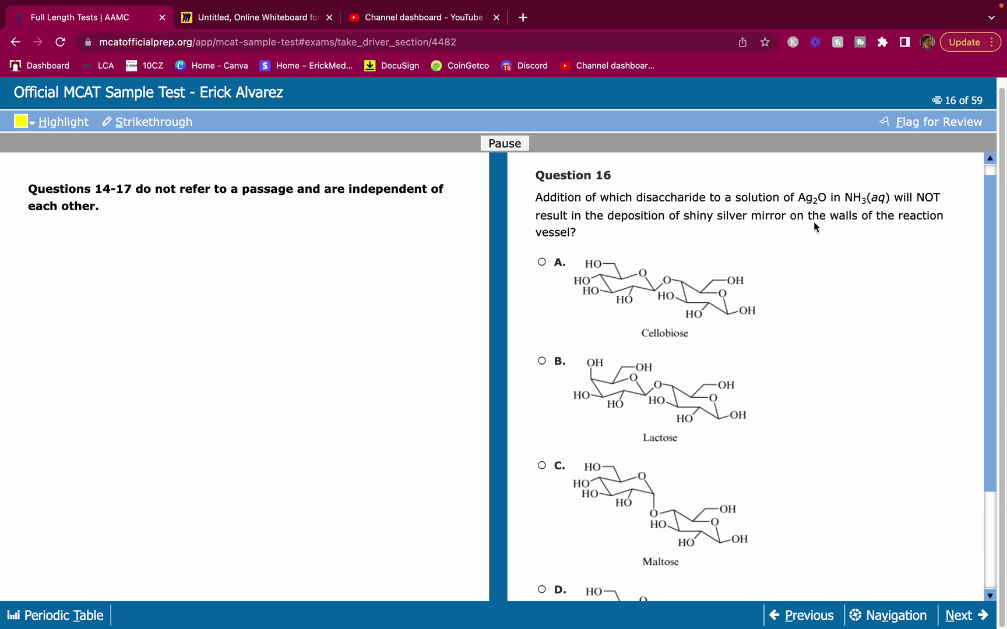
{"action": "left_click", "coordinate": [216, 24]}
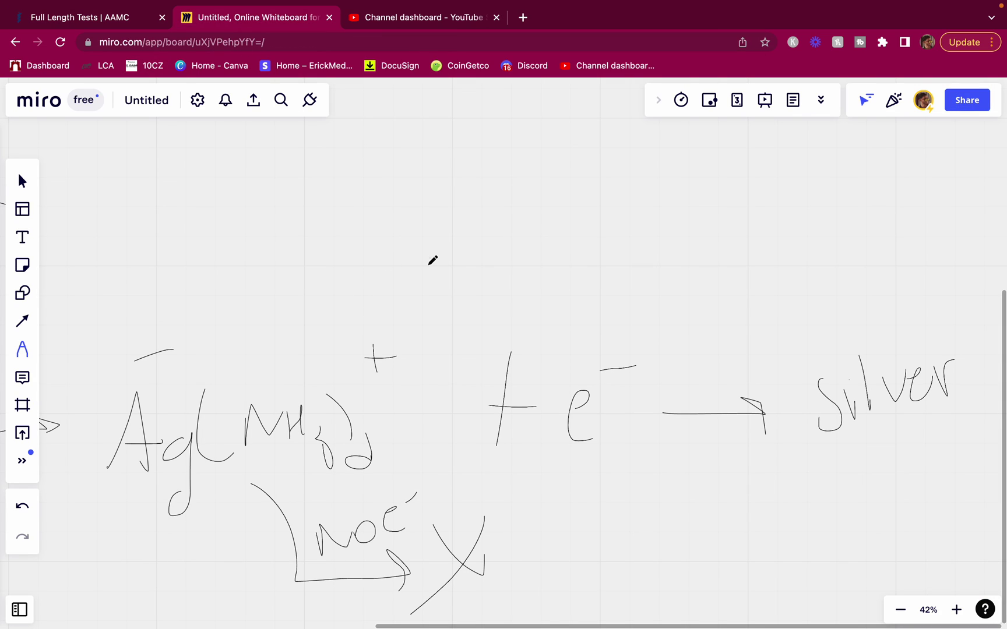
{"action": "left_click", "coordinate": [70, 18]}
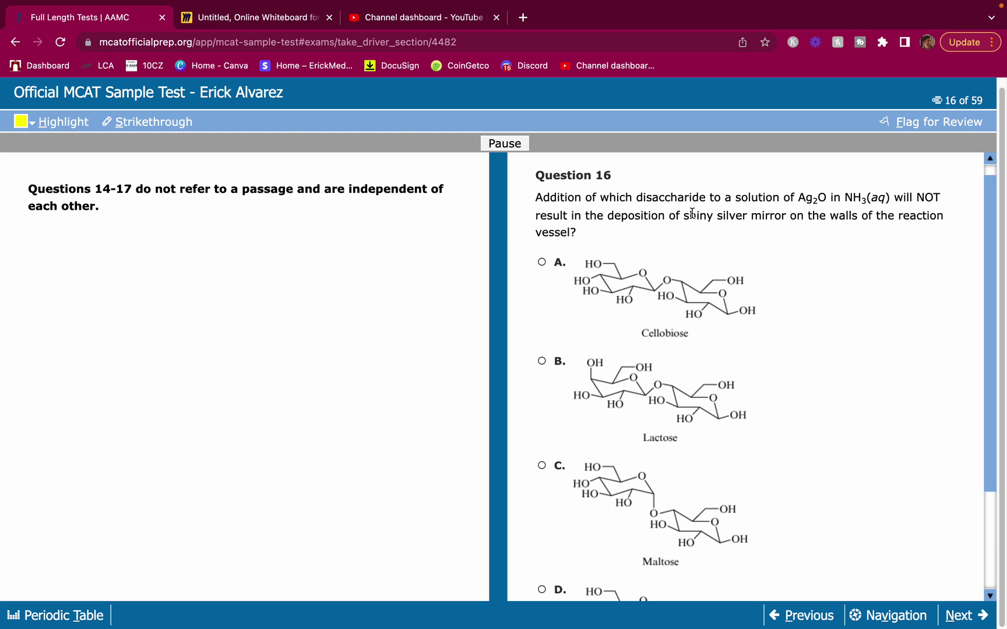
{"action": "left_click_drag", "start_coordinate": [708, 216], "coordinate": [771, 215]}
{"action": "left_click", "coordinate": [673, 242]}
{"action": "scroll", "coordinate": [672, 241], "scroll_direction": "down", "scroll_amount": 1}
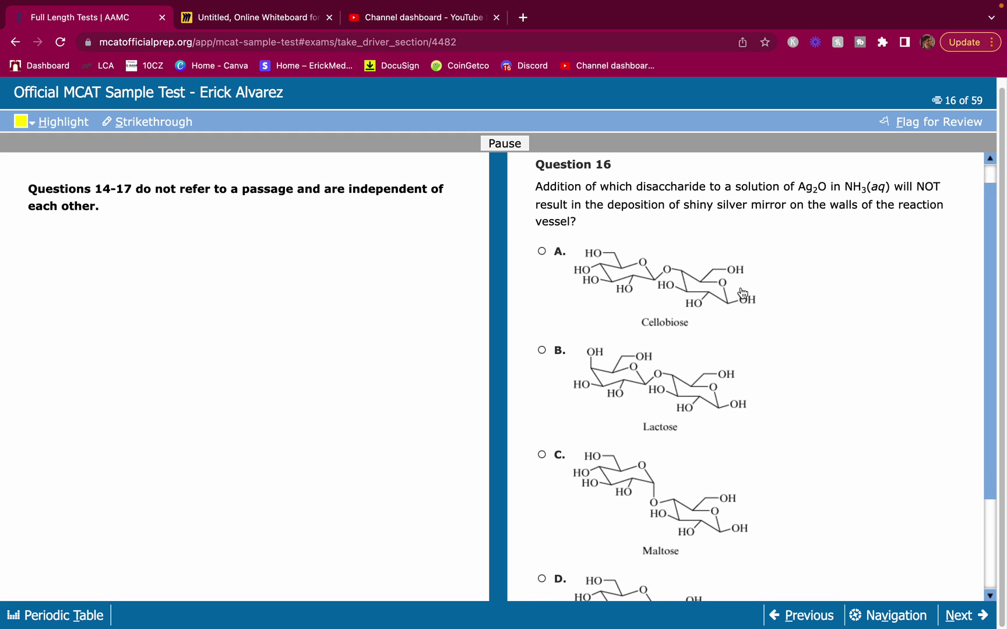
{"action": "scroll", "coordinate": [723, 285], "scroll_direction": "down", "scroll_amount": 1}
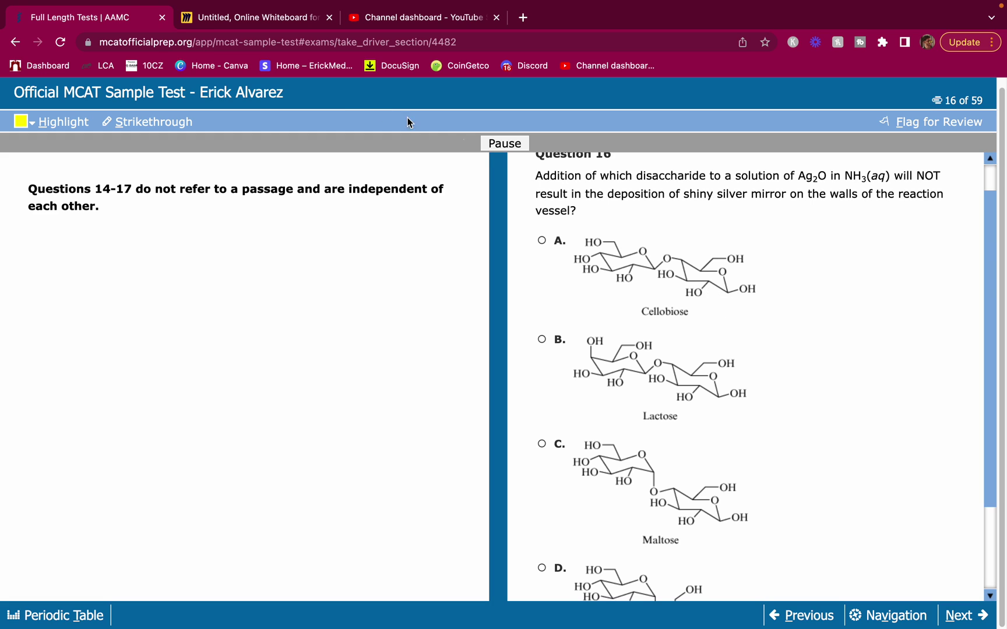
On empty Miro canvas, draw the central carbon's bonds and write OH above it
{"action": "left_click", "coordinate": [251, 18]}
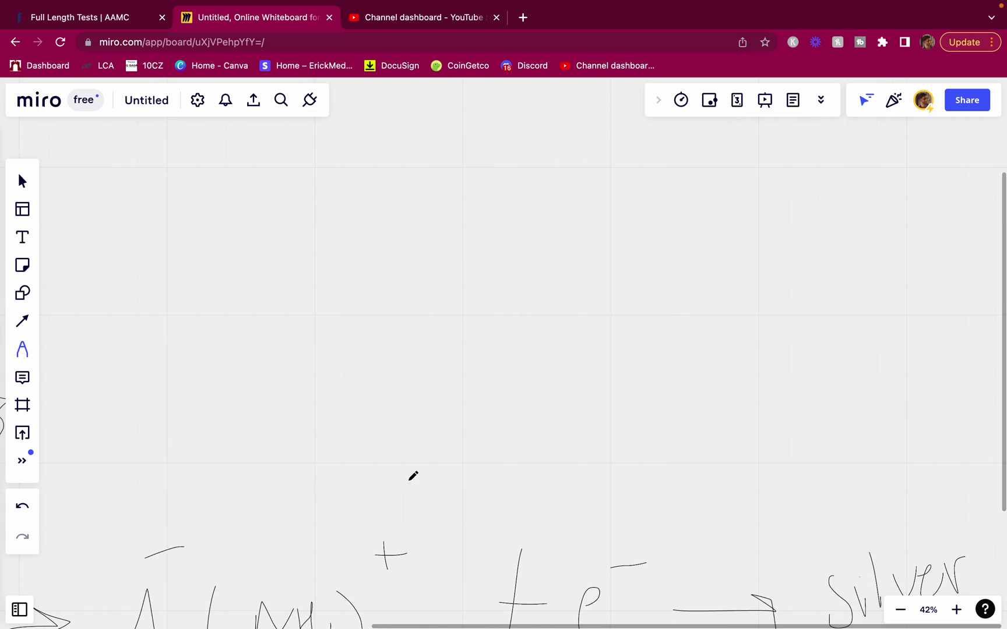
{"action": "scroll", "coordinate": [411, 473], "scroll_direction": "up", "scroll_amount": 3}
{"action": "left_click_drag", "start_coordinate": [295, 282], "coordinate": [495, 387]}
{"action": "left_click_drag", "start_coordinate": [426, 245], "coordinate": [366, 489]}
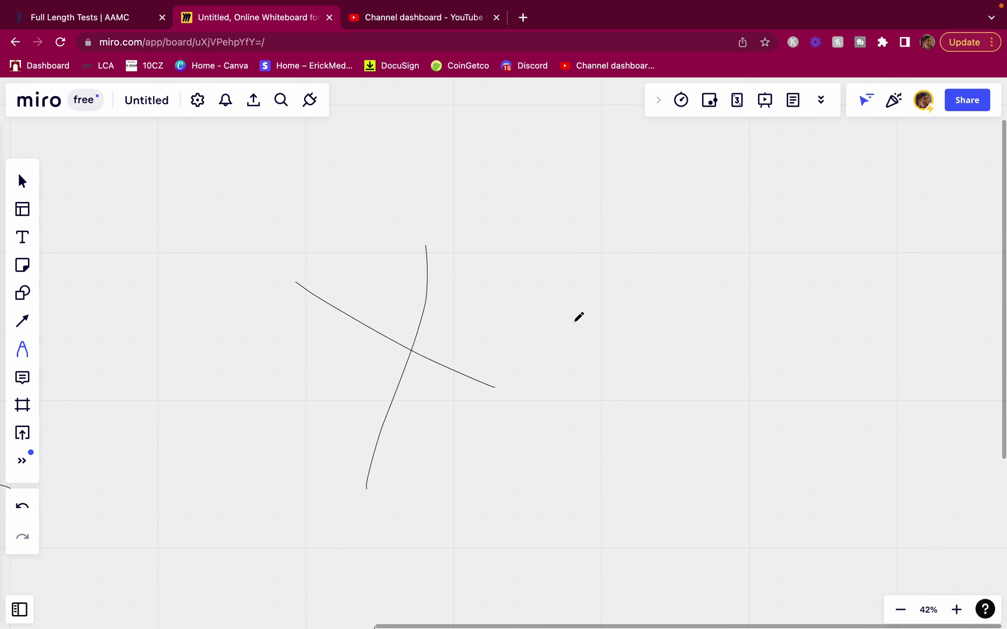
{"action": "mouse_move", "coordinate": [434, 176]}
{"action": "left_mouse_down"}
{"action": "mouse_move", "coordinate": [456, 201]}
{"action": "mouse_move", "coordinate": [475, 186]}
{"action": "left_mouse_up"}
{"action": "left_click_drag", "start_coordinate": [476, 166], "coordinate": [477, 198]}
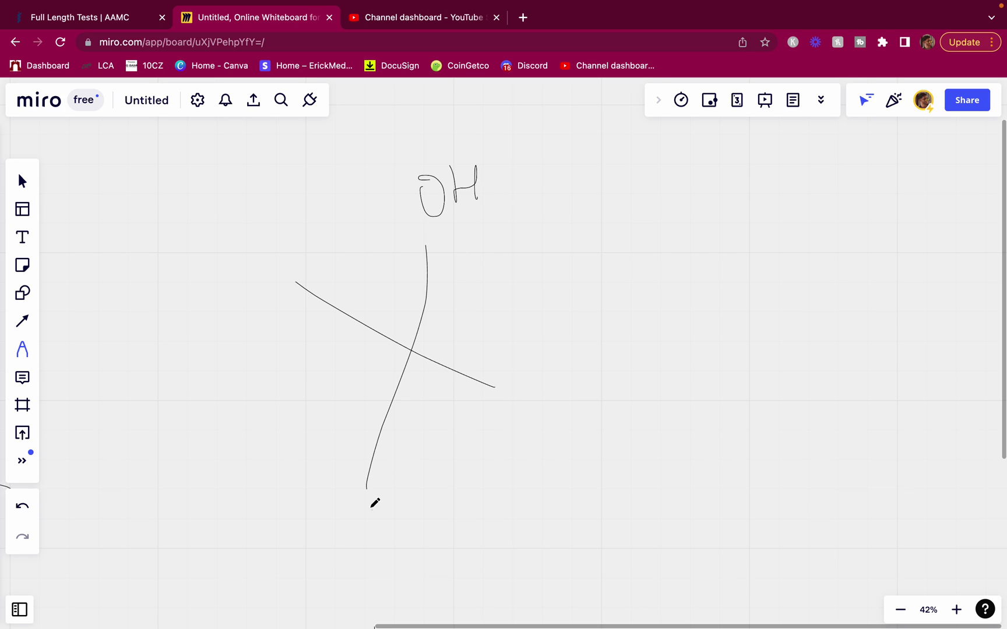
Label H below, R'O on the left and R2 on the right, then return to question 16
{"action": "mouse_move", "coordinate": [330, 527]}
{"action": "left_mouse_down"}
{"action": "mouse_move", "coordinate": [335, 561]}
{"action": "mouse_move", "coordinate": [352, 558]}
{"action": "left_mouse_up"}
{"action": "left_click_drag", "start_coordinate": [246, 262], "coordinate": [248, 246]}
{"action": "left_click_drag", "start_coordinate": [195, 270], "coordinate": [206, 352]}
{"action": "mouse_move", "coordinate": [202, 326]}
{"action": "left_mouse_down"}
{"action": "mouse_move", "coordinate": [213, 284]}
{"action": "mouse_move", "coordinate": [238, 310]}
{"action": "left_mouse_up"}
{"action": "left_click_drag", "start_coordinate": [216, 231], "coordinate": [223, 249]}
{"action": "mouse_move", "coordinate": [525, 427]}
{"action": "left_mouse_down"}
{"action": "mouse_move", "coordinate": [522, 352]}
{"action": "mouse_move", "coordinate": [553, 416]}
{"action": "left_mouse_up"}
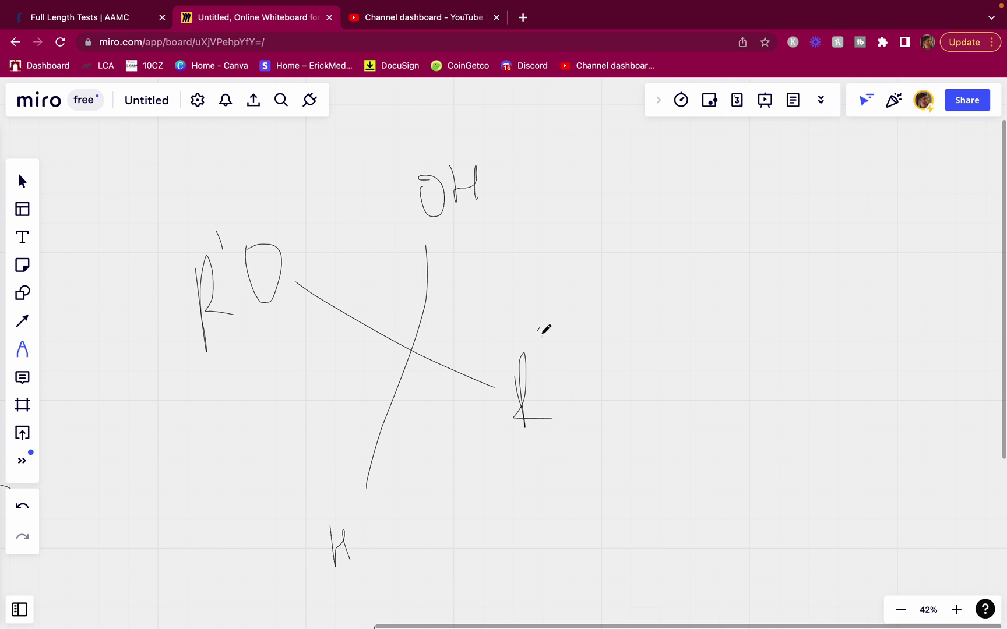
{"action": "left_click_drag", "start_coordinate": [542, 330], "coordinate": [560, 345]}
{"action": "left_click", "coordinate": [87, 18]}
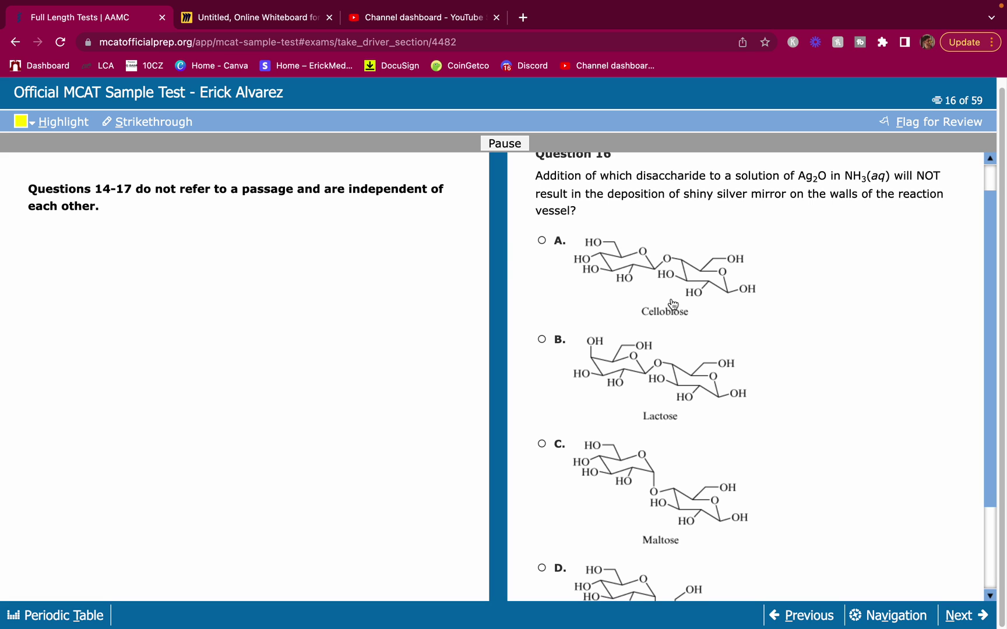
Review question 16's disaccharide choices and select option D, Sucrose
{"action": "scroll", "coordinate": [711, 358], "scroll_direction": "down", "scroll_amount": 2}
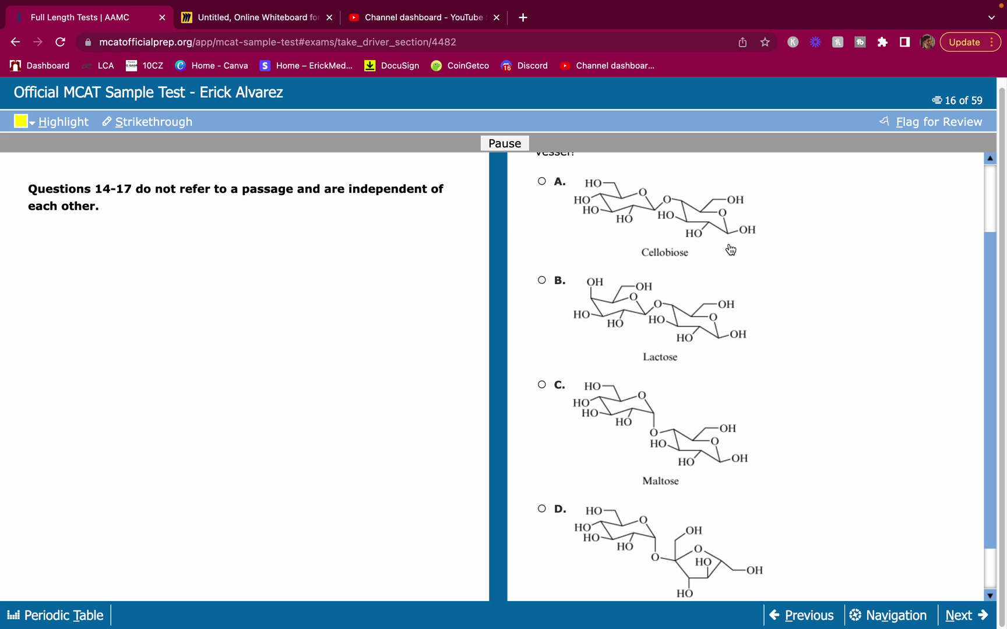
{"action": "scroll", "coordinate": [721, 326], "scroll_direction": "down", "scroll_amount": 2}
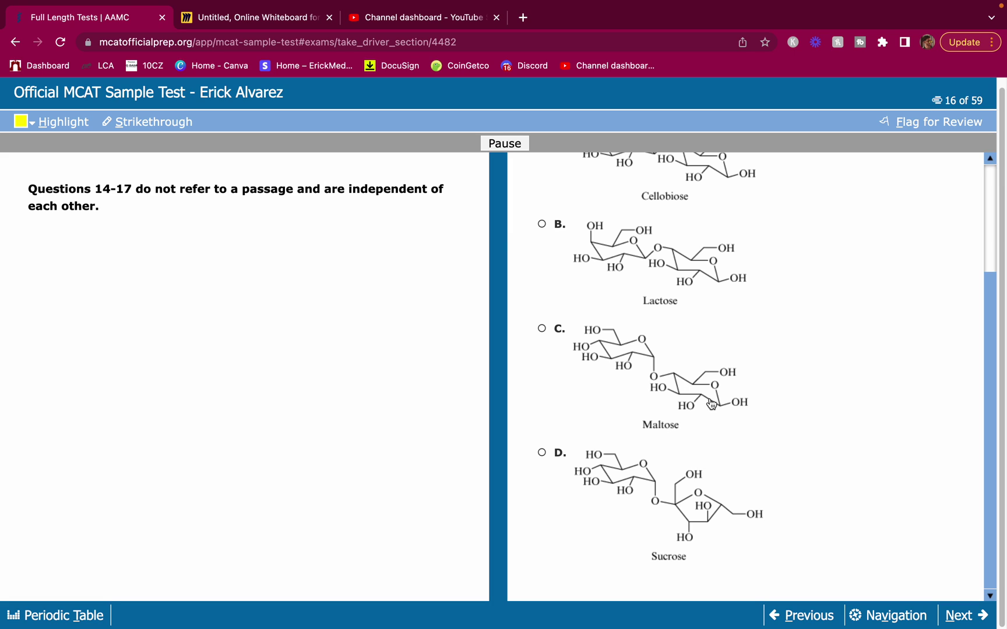
{"action": "scroll", "coordinate": [683, 307], "scroll_direction": "up", "scroll_amount": 3}
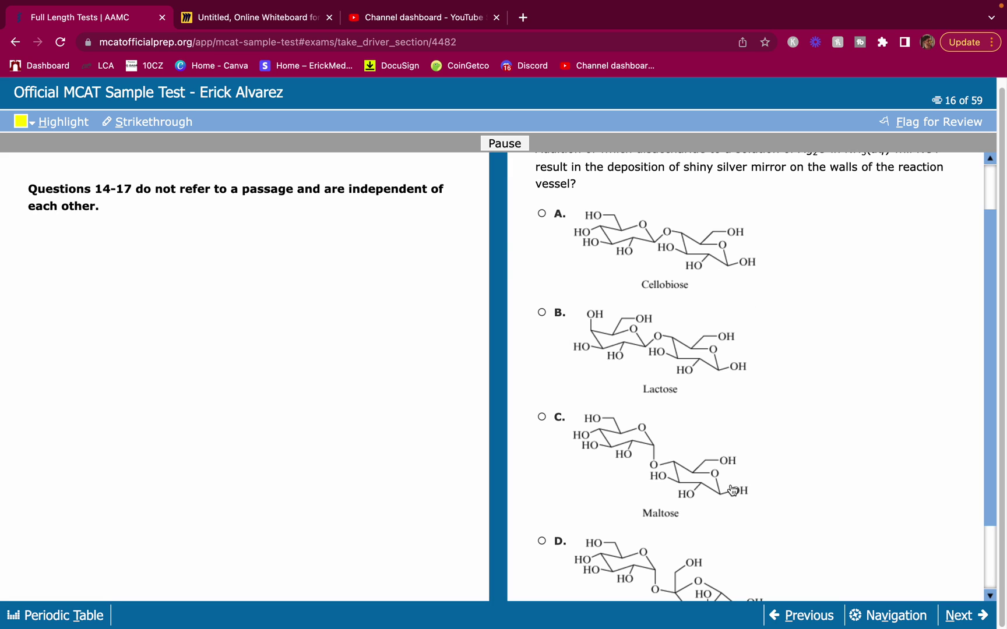
{"action": "scroll", "coordinate": [671, 370], "scroll_direction": "down", "scroll_amount": 1}
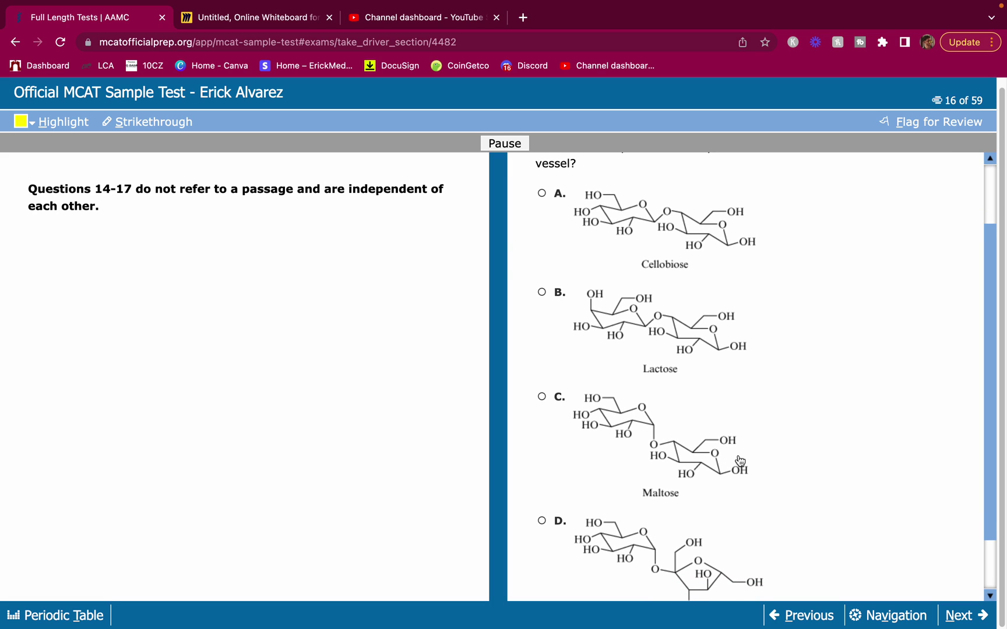
{"action": "scroll", "coordinate": [699, 466], "scroll_direction": "down", "scroll_amount": 3}
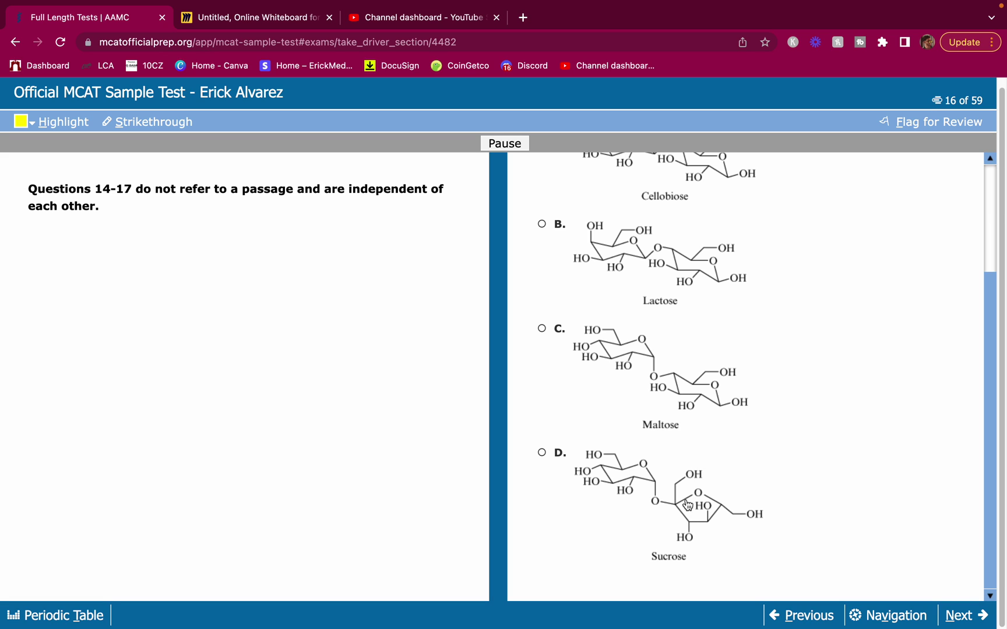
{"action": "scroll", "coordinate": [723, 256], "scroll_direction": "up", "scroll_amount": 3}
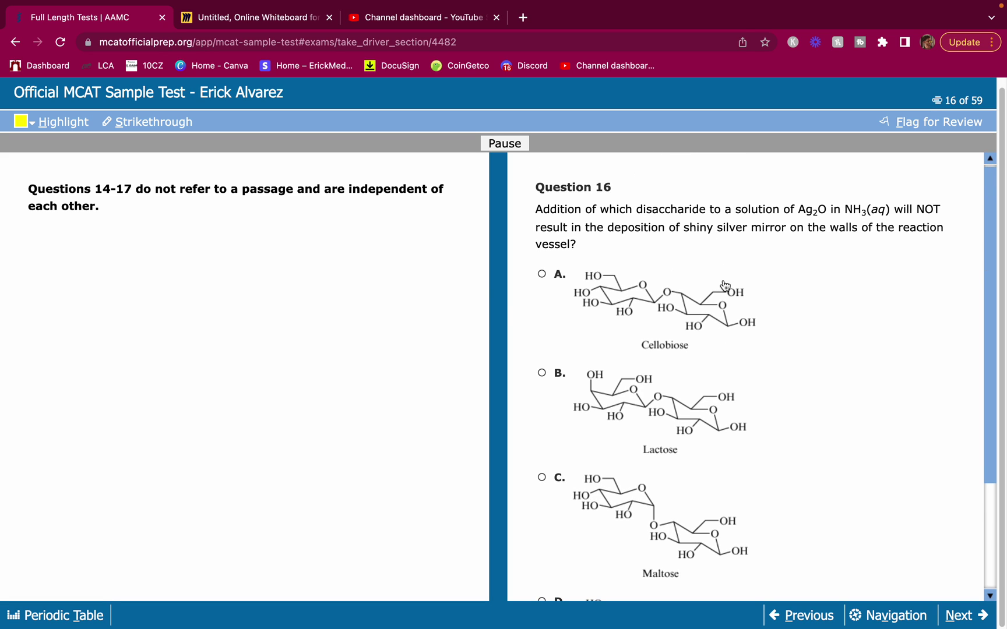
{"action": "scroll", "coordinate": [699, 361], "scroll_direction": "down", "scroll_amount": 3}
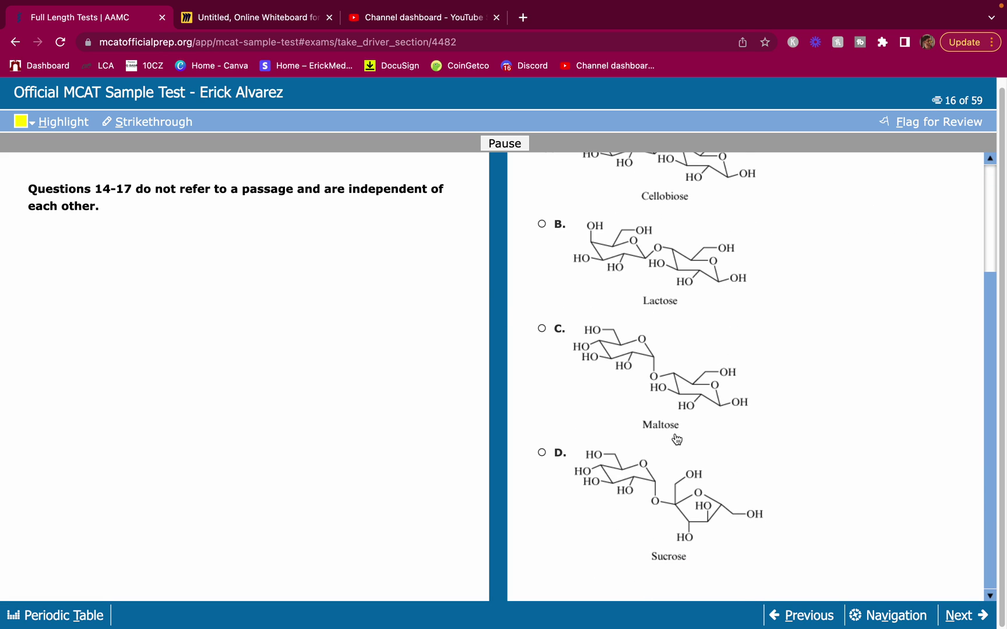
{"action": "left_click", "coordinate": [628, 501]}
Advance to question 17 and highlight the pH 8 value in its stem
{"action": "left_click", "coordinate": [962, 616]}
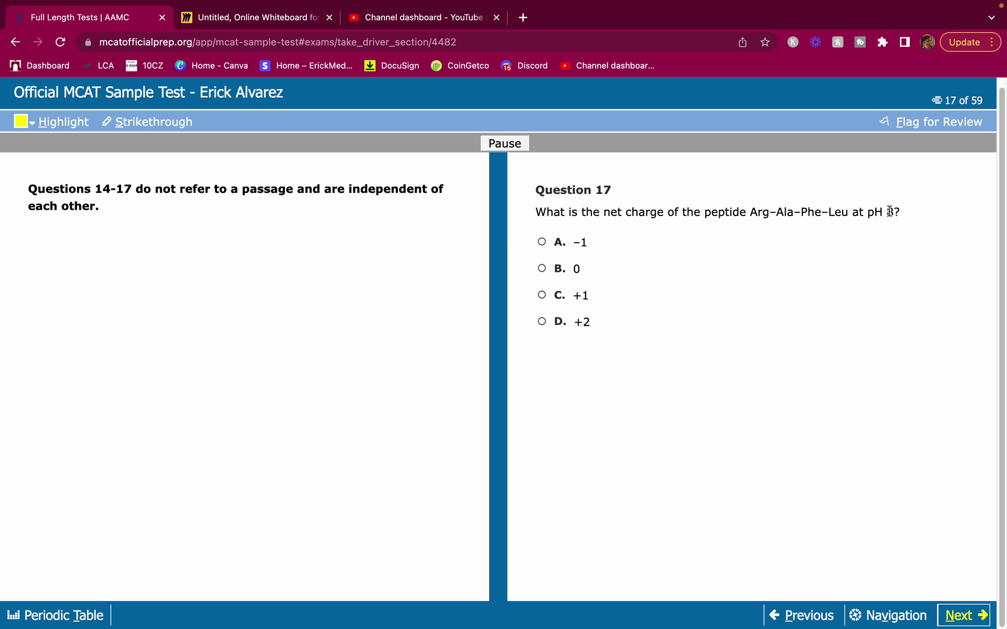
{"action": "left_click_drag", "start_coordinate": [887, 212], "coordinate": [915, 215]}
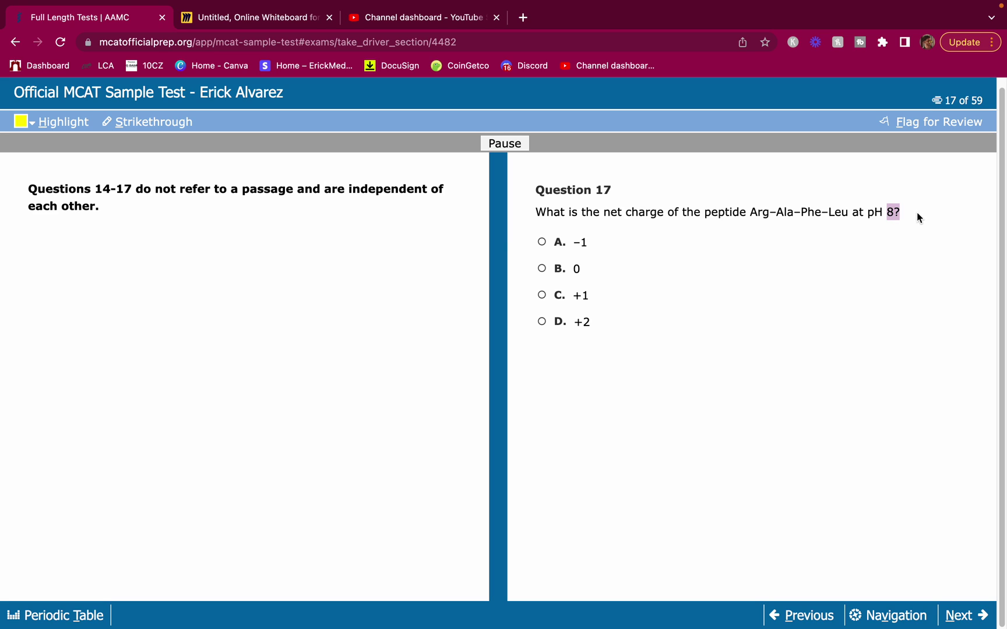
{"action": "left_click_drag", "start_coordinate": [864, 214], "coordinate": [897, 212]}
{"action": "left_click", "coordinate": [868, 244]}
Highlight the Arg–Ala–Phe–Leu peptide, then answer +1 (option C)
{"action": "left_click_drag", "start_coordinate": [750, 212], "coordinate": [849, 210]}
{"action": "left_click", "coordinate": [849, 211]}
{"action": "left_click_drag", "start_coordinate": [750, 212], "coordinate": [777, 213]}
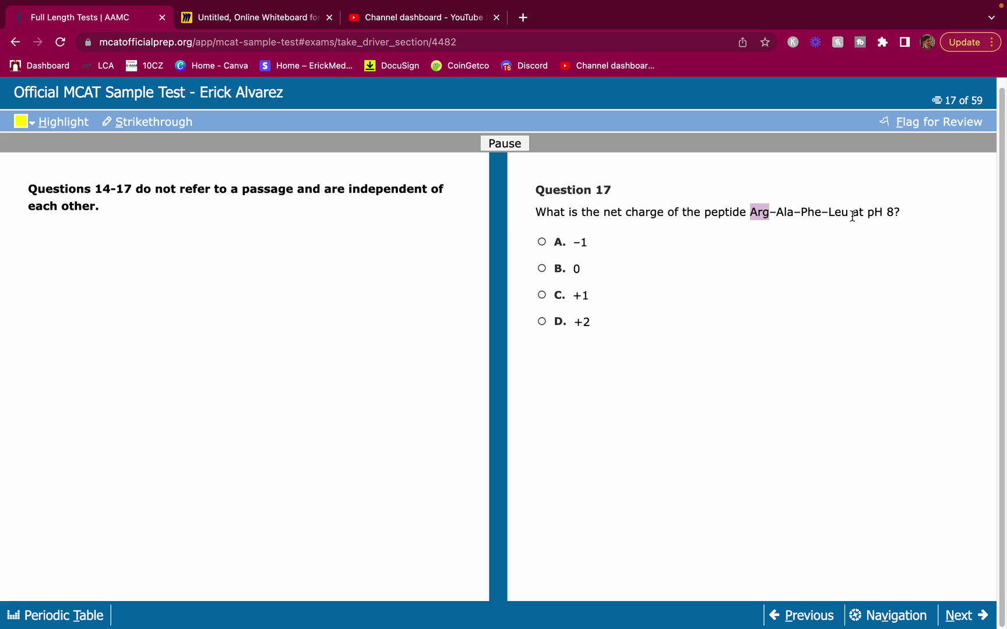
{"action": "left_click_drag", "start_coordinate": [757, 214], "coordinate": [846, 215]}
{"action": "left_click_drag", "start_coordinate": [752, 214], "coordinate": [781, 265]}
{"action": "left_click", "coordinate": [619, 272]}
{"action": "left_click", "coordinate": [562, 293]}
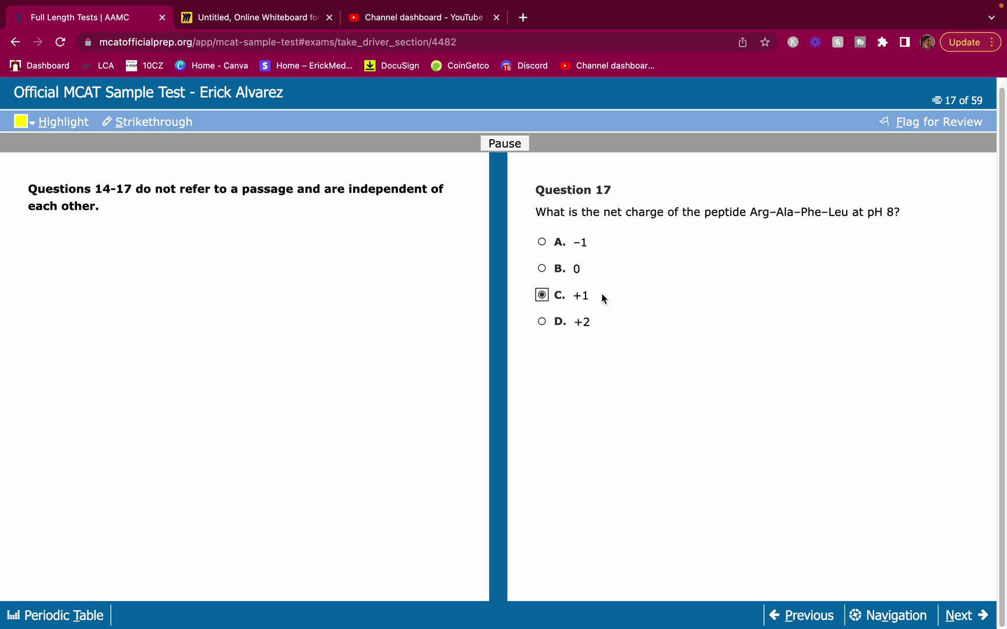
Advance to question 18 and skim the celecoxib passage down to its figures and back
{"action": "left_click", "coordinate": [956, 614]}
{"action": "scroll", "coordinate": [401, 312], "scroll_direction": "down", "scroll_amount": 10}
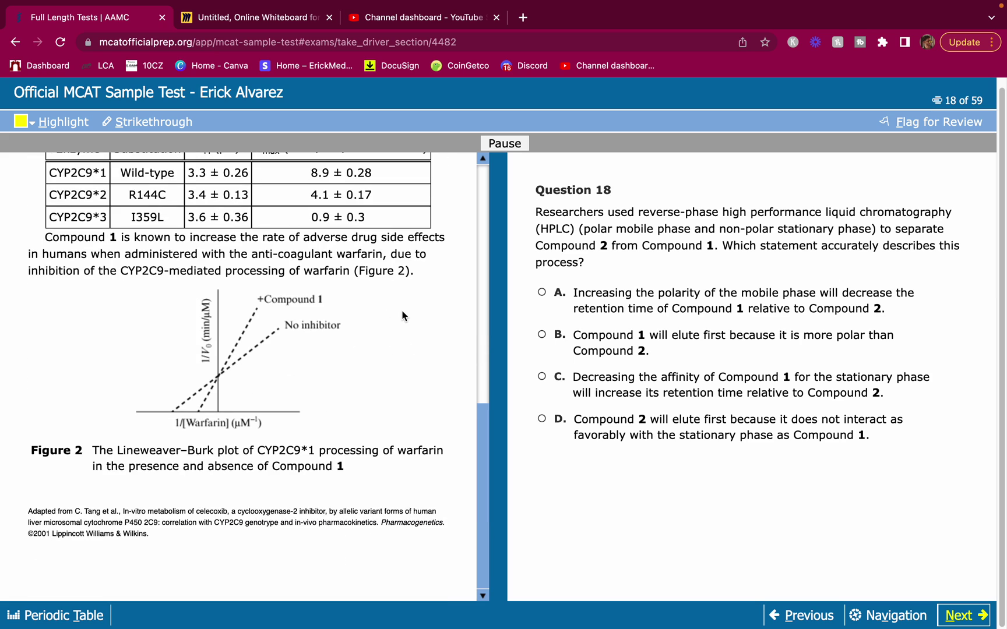
{"action": "scroll", "coordinate": [405, 310], "scroll_direction": "up", "scroll_amount": 10}
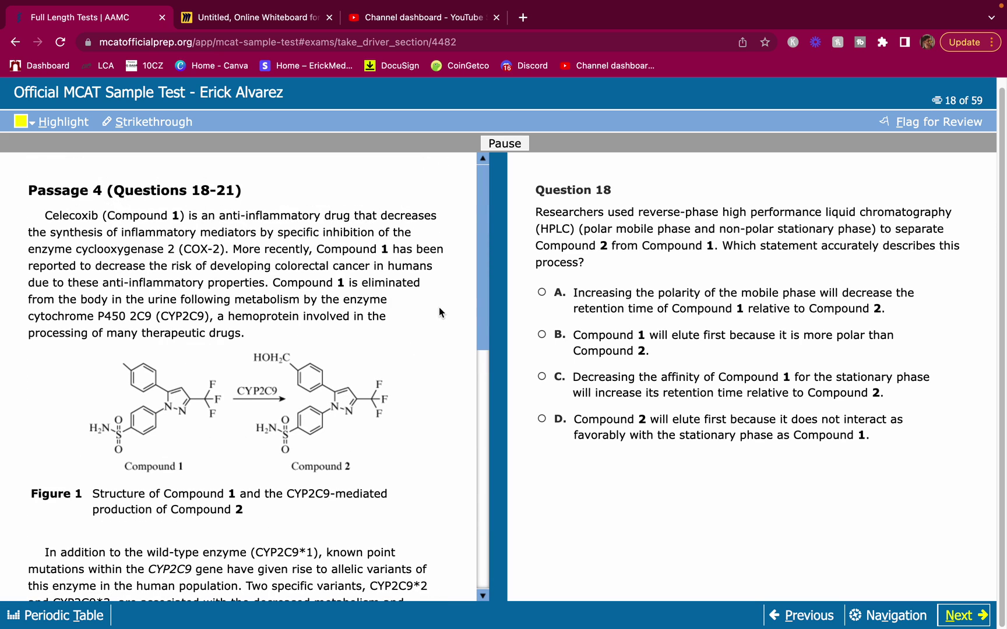